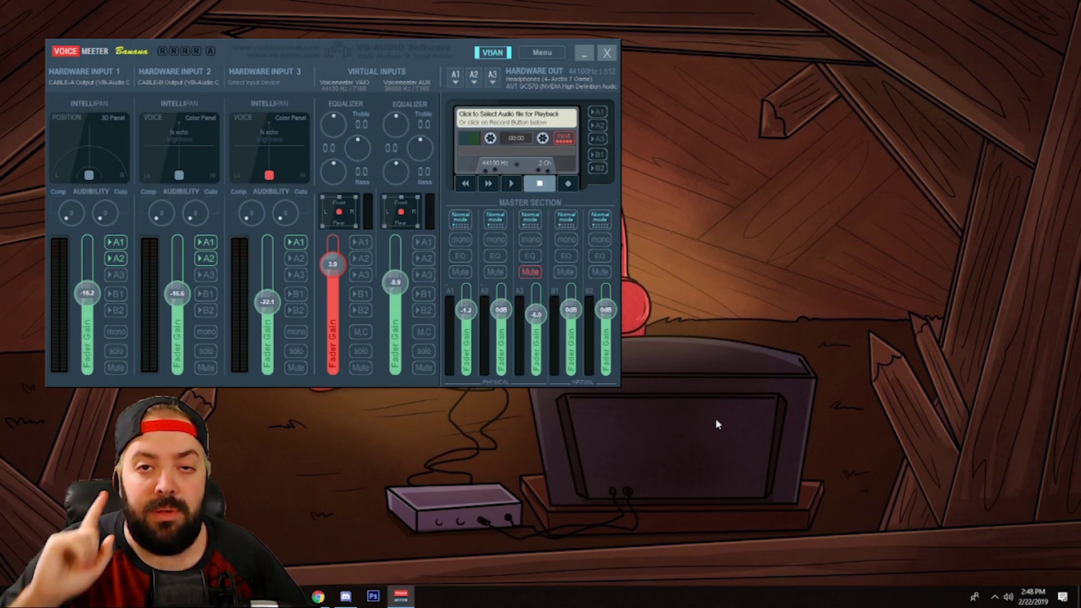
# - Switch to Chrome and review the VB-CABLE driver download and the additional A+B cables on VB-Audio's Audio Apps page
pyautogui.click(318, 596)
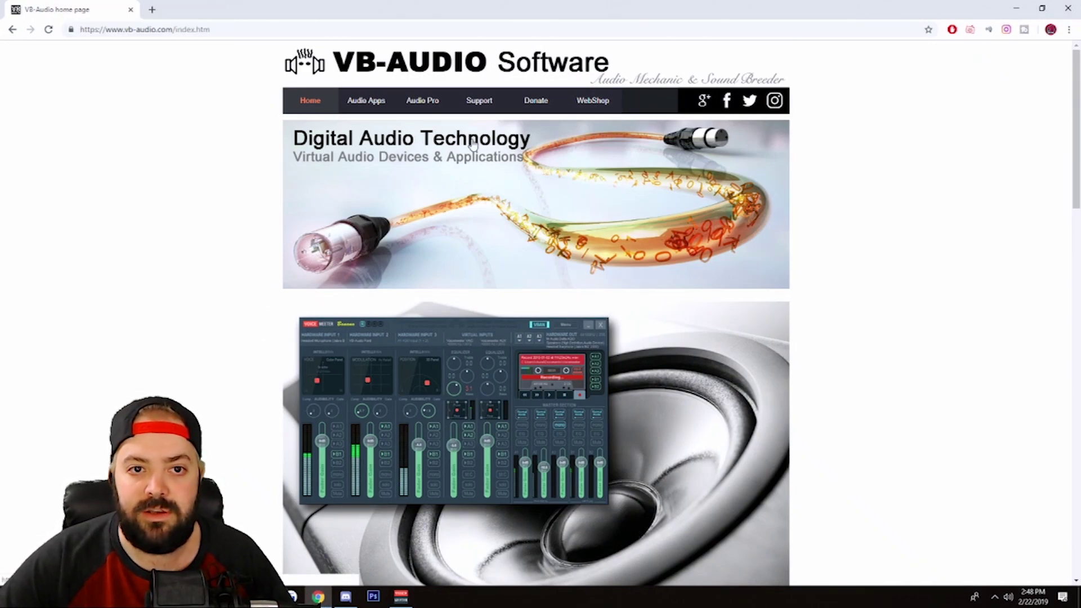
pyautogui.click(369, 106)
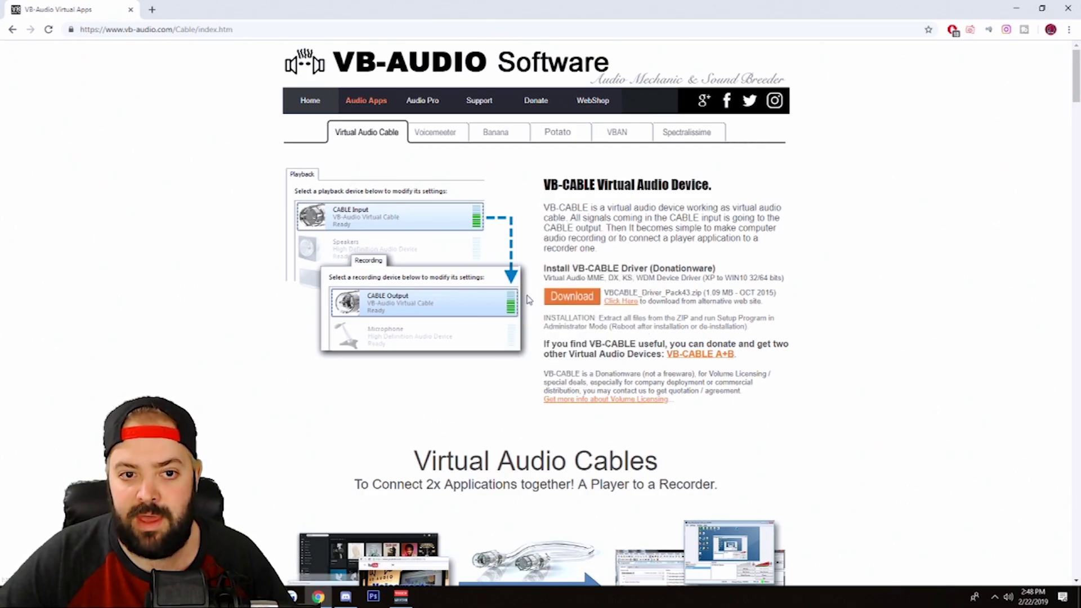
pyautogui.scroll(-10, 526, 304)
pyautogui.scroll(-8, 524, 300)
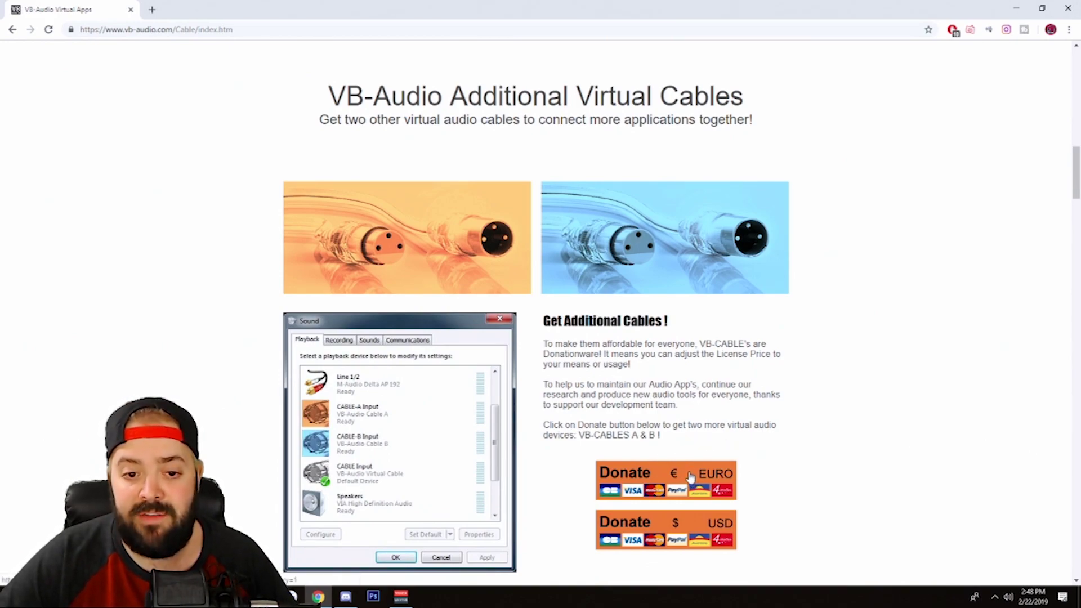
pyautogui.scroll(12, 688, 477)
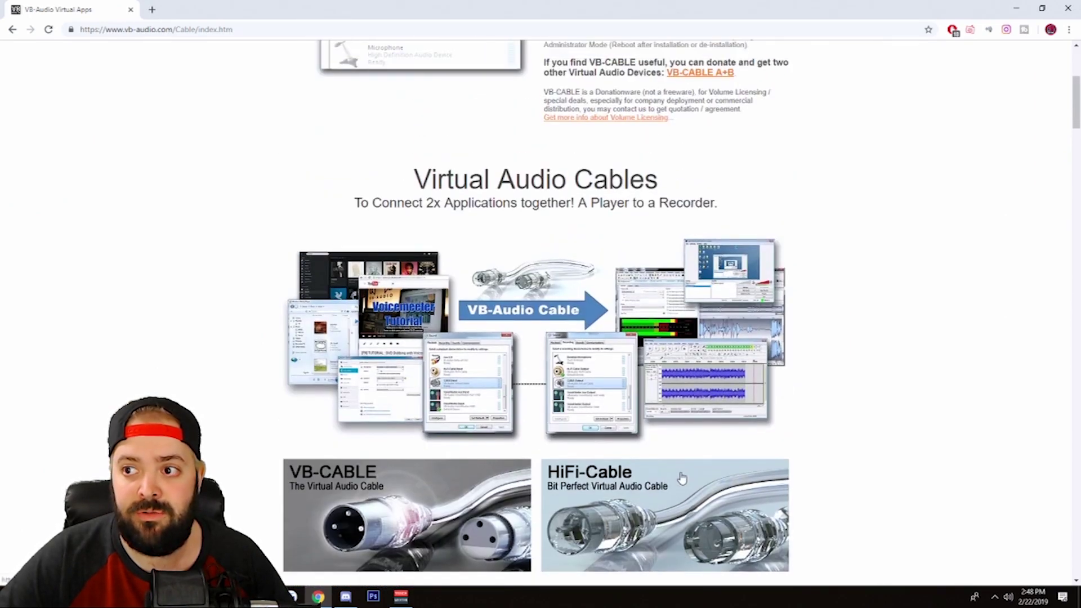
pyautogui.scroll(5, 681, 478)
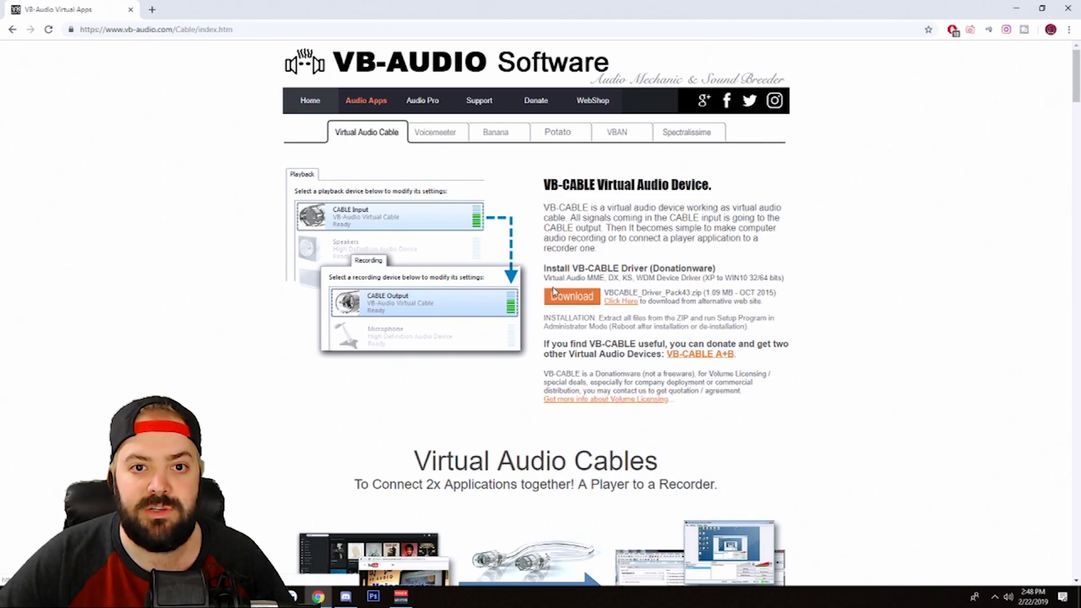
# - Review the Voicemeeter Banana page's ZIP and EXE download options, and minimize the browser to return to Voicemeeter
pyautogui.click(499, 139)
pyautogui.scroll(-3, 455, 200)
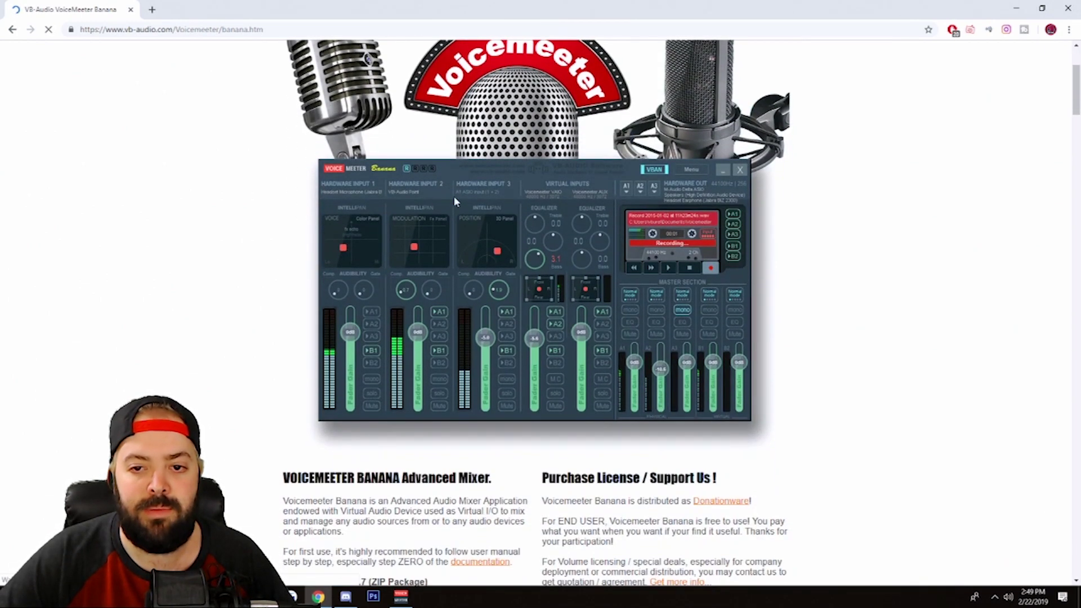
pyautogui.scroll(3, 455, 205)
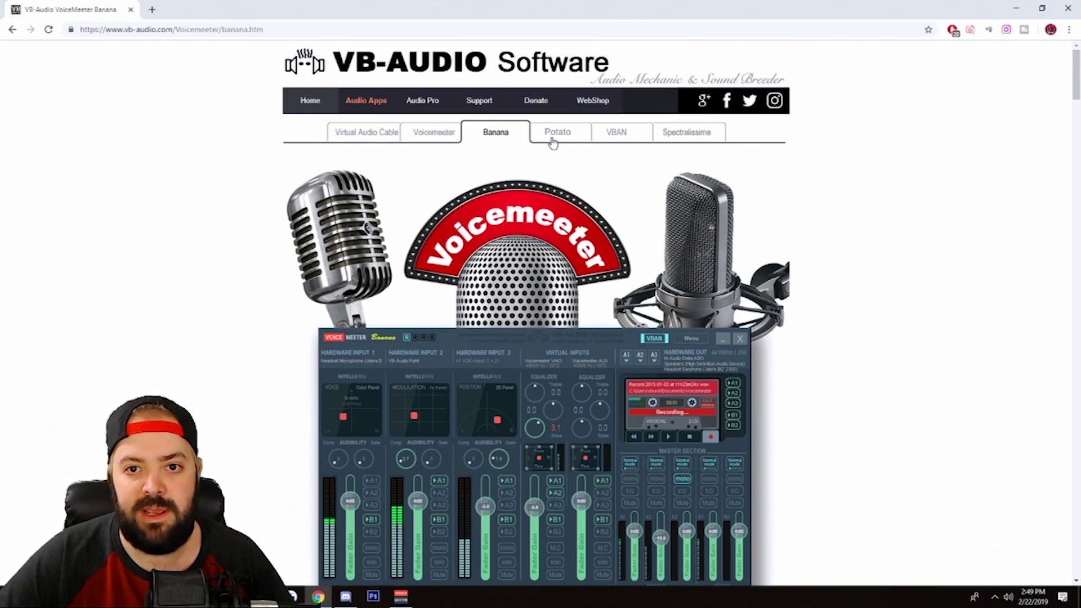
pyautogui.scroll(-8, 553, 142)
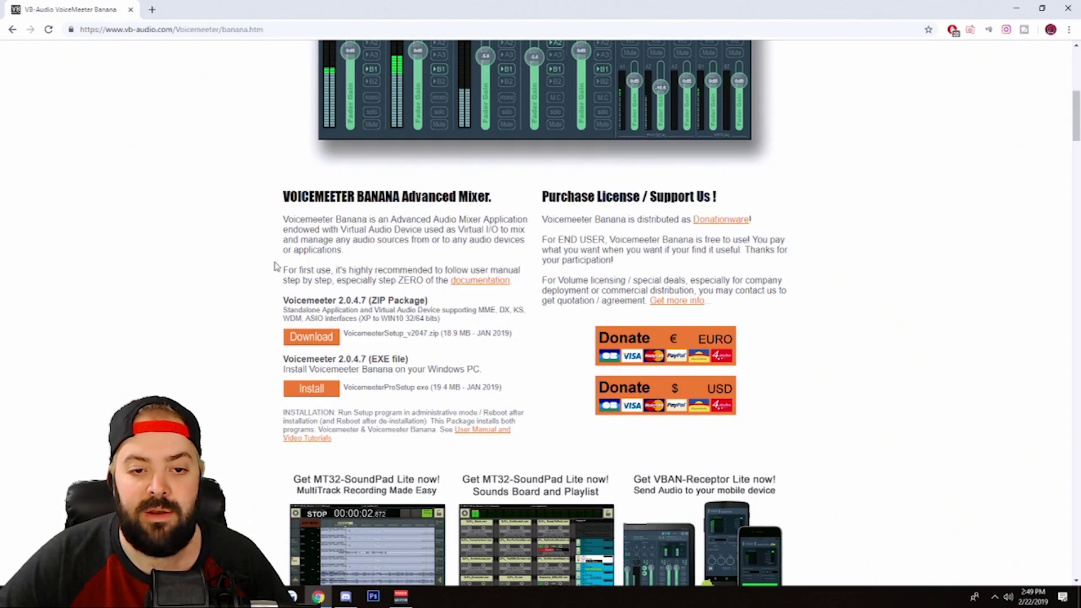
pyautogui.click(1006, 10)
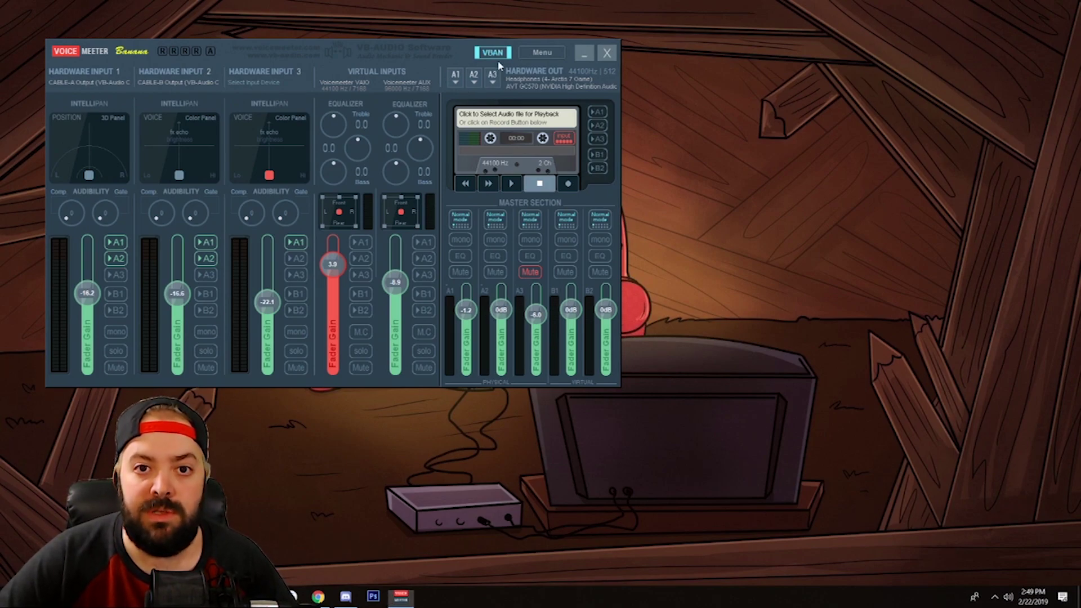
# - Move the Voicemeeter window toward the middle of the desktop and inspect the input device options for Hardware Input 1
pyautogui.moveTo(447, 69); pyautogui.dragTo(620, 86)
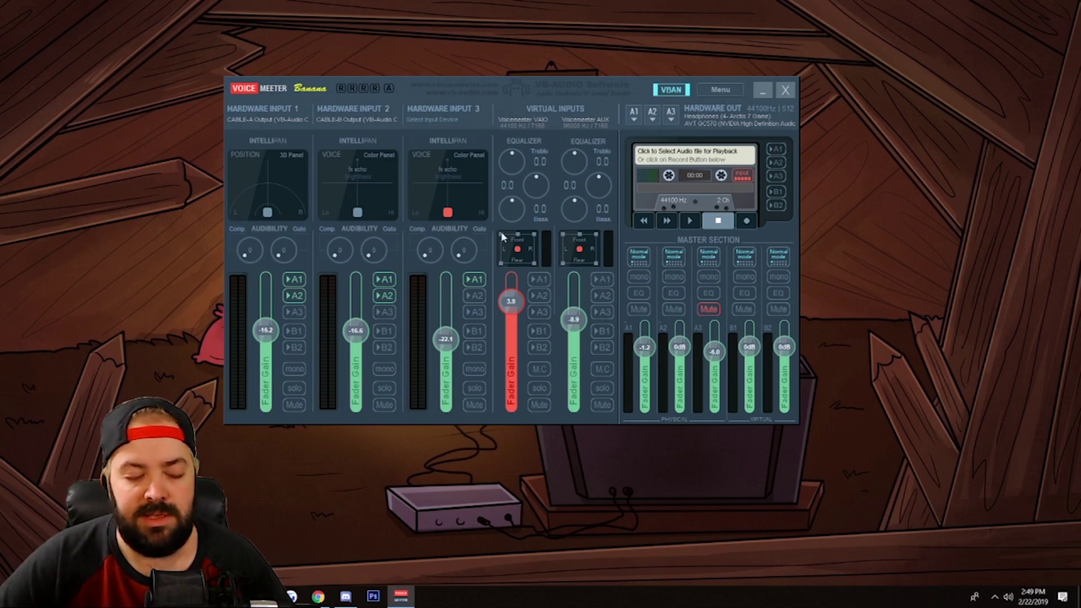
pyautogui.click(266, 114)
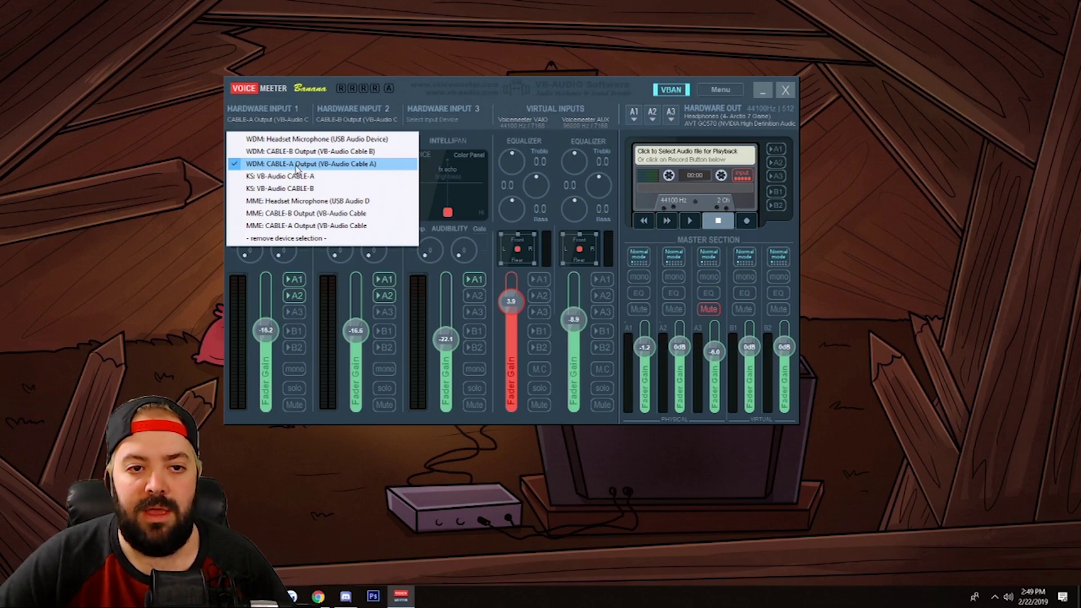
pyautogui.click(304, 279)
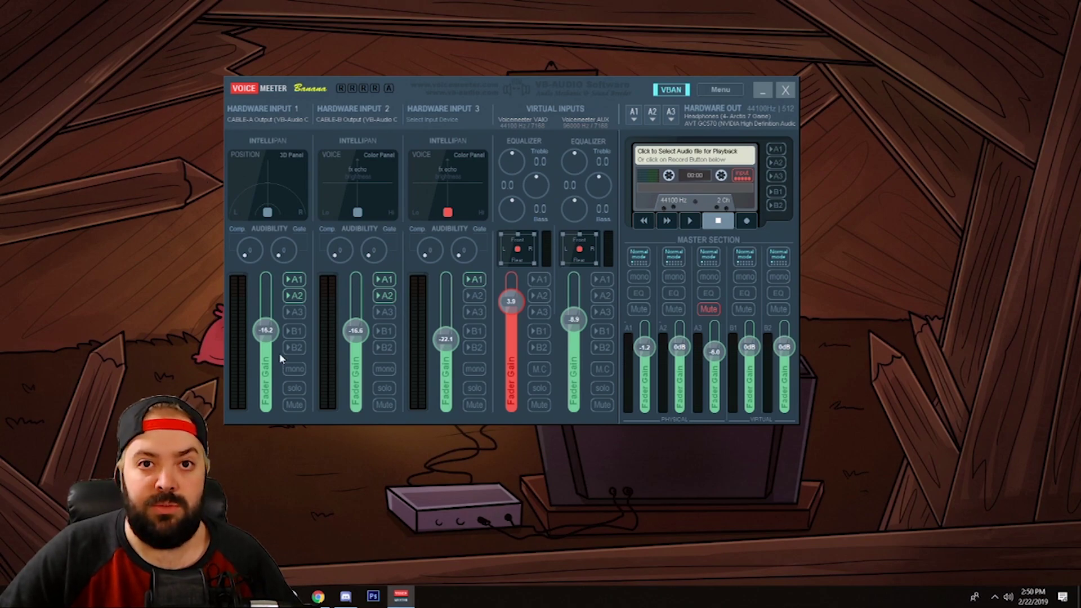
# - Inspect the default-device options for CABLE-A Input and CABLE-B Input in the Windows Sound playback devices, and close the dialog
pyautogui.rightClick(1012, 600)
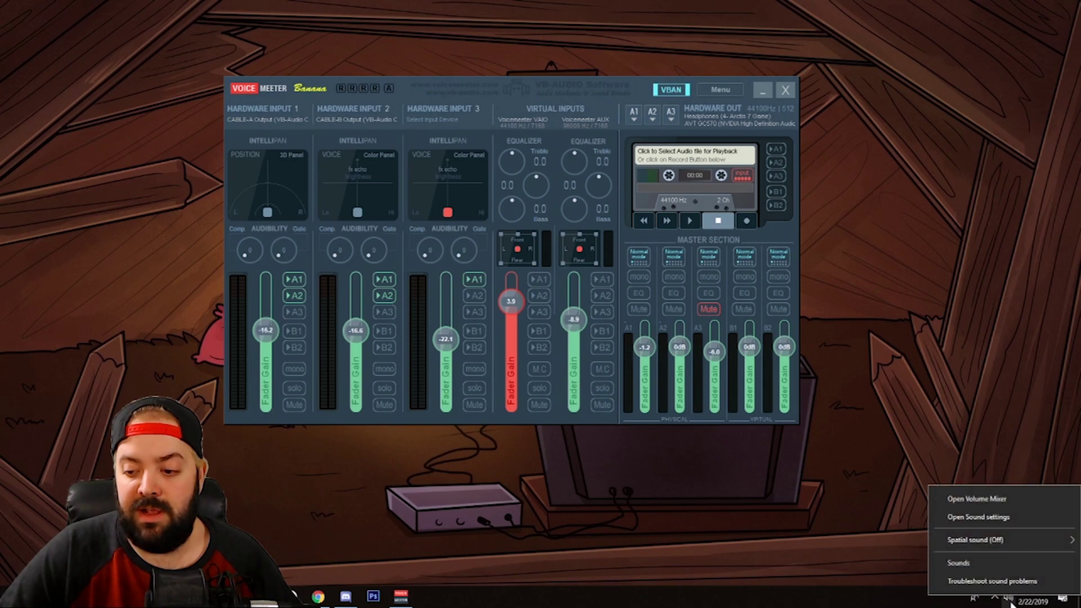
pyautogui.click(999, 567)
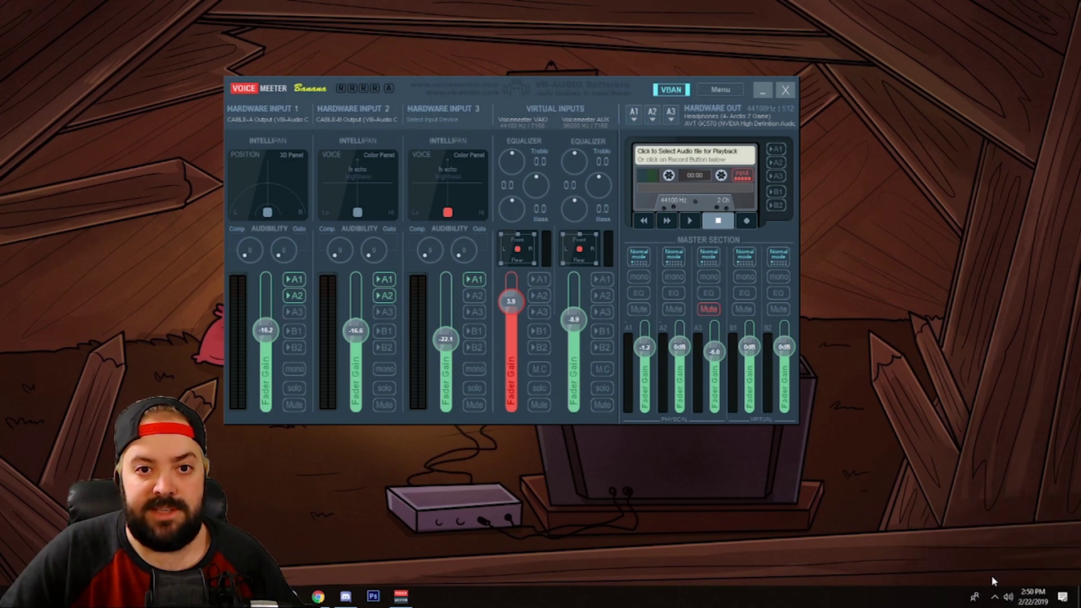
pyautogui.click(126, 130)
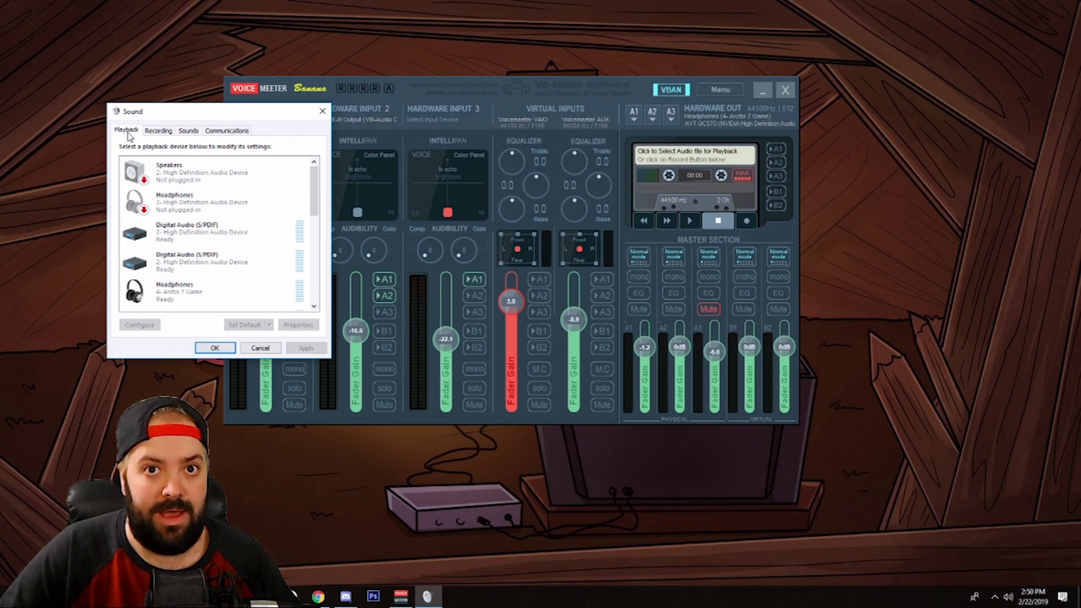
pyautogui.scroll(-3, 214, 211)
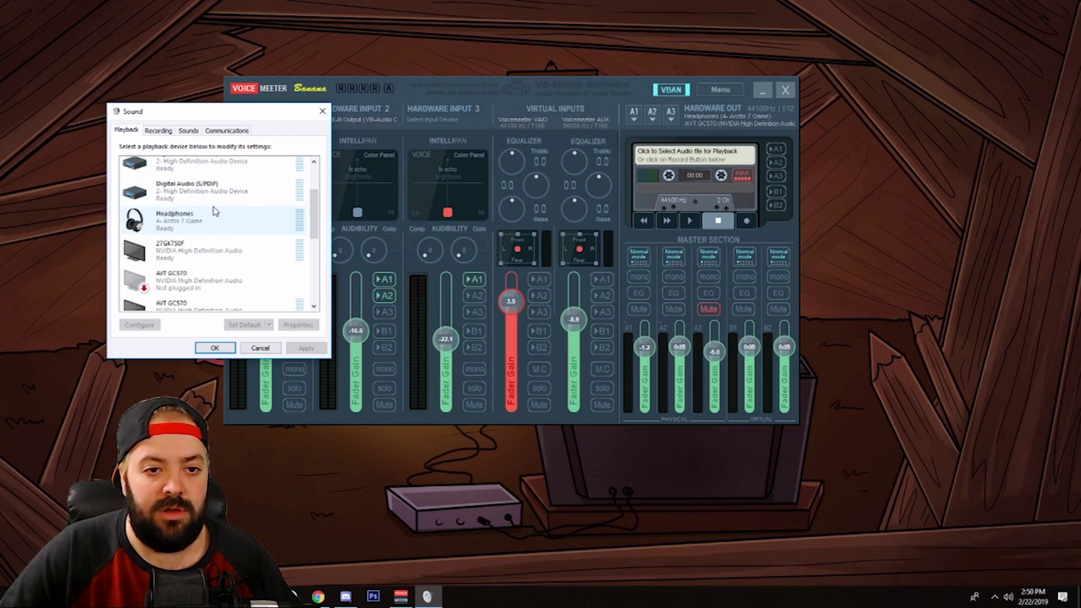
pyautogui.scroll(-5, 214, 211)
pyautogui.rightClick(181, 275)
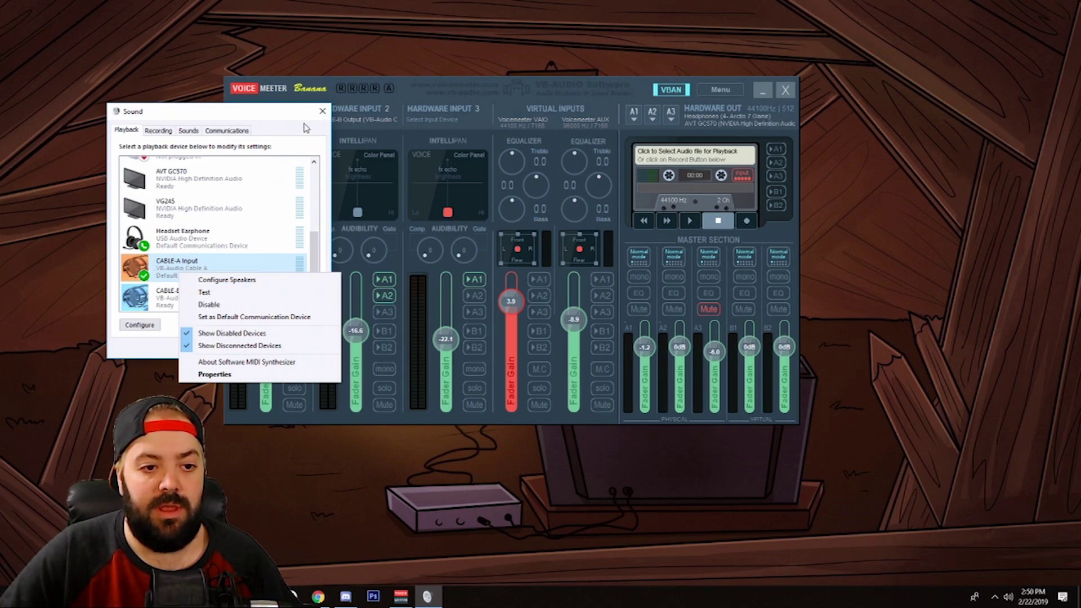
pyautogui.click(173, 300)
pyautogui.rightClick(171, 299)
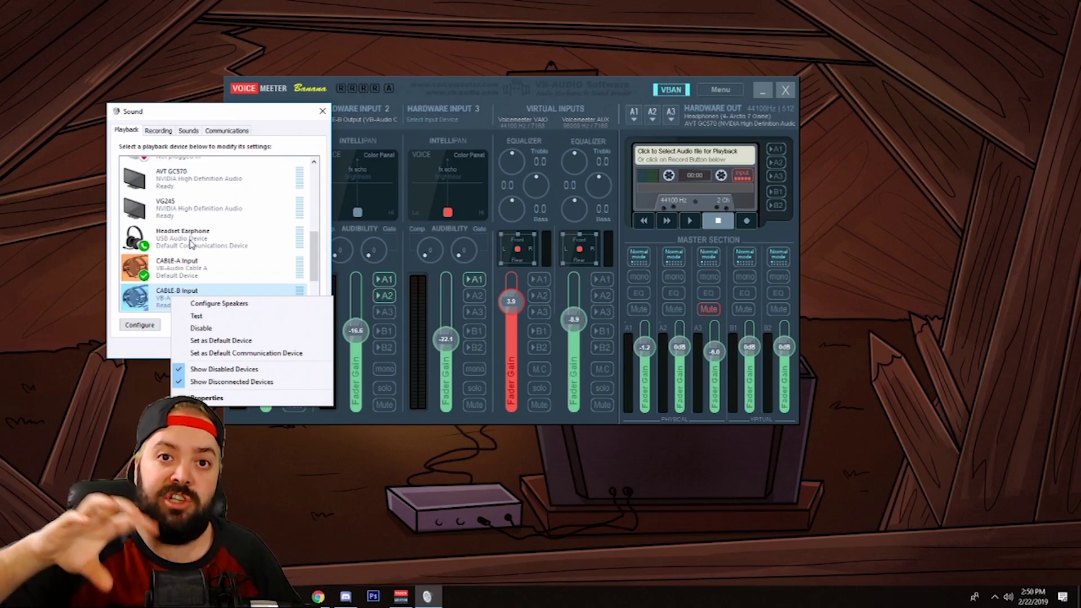
pyautogui.click(323, 111)
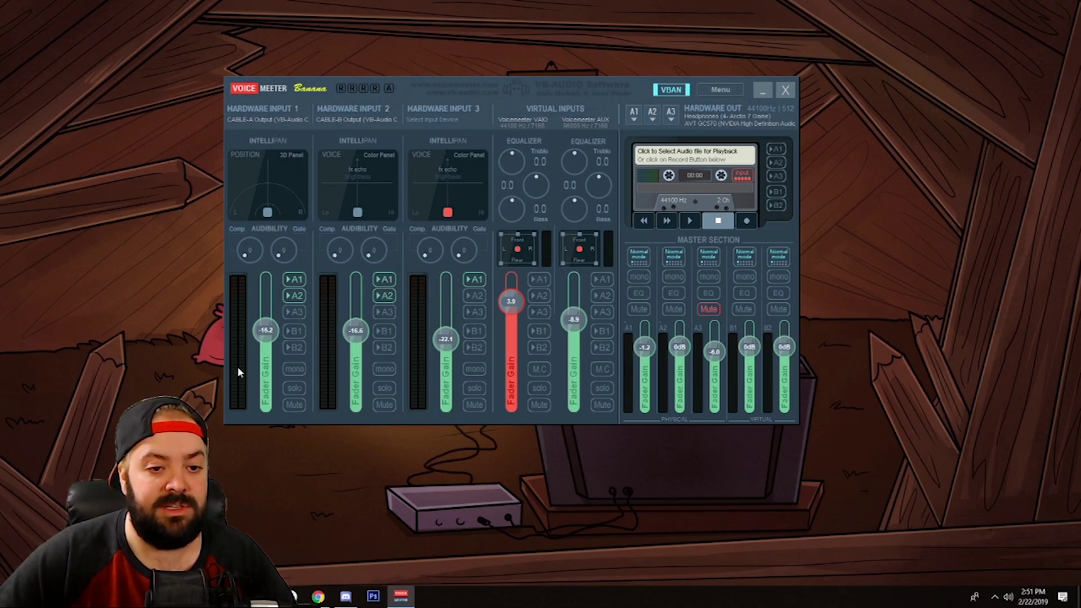
# - Turn Hardware Input 1's A1 and A2 output routing off and back on
pyautogui.click(295, 297)
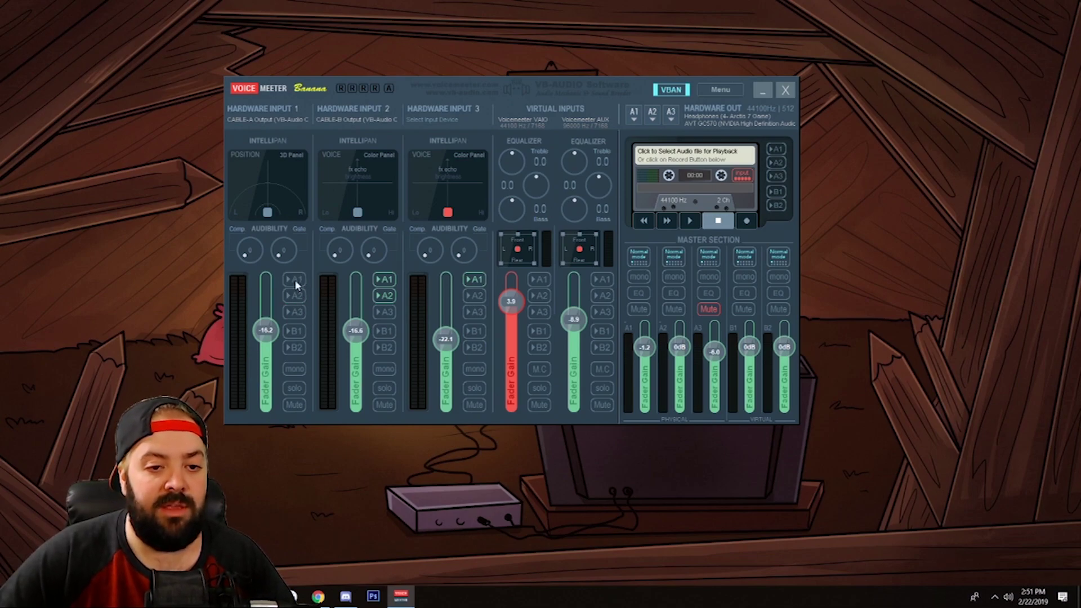
pyautogui.click(295, 280)
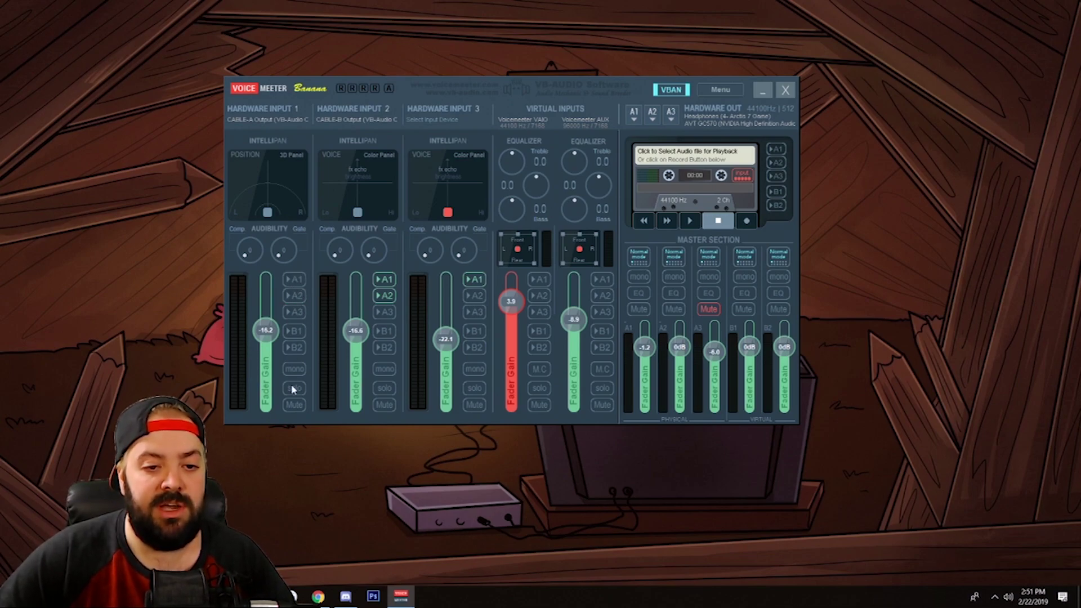
pyautogui.click(294, 296)
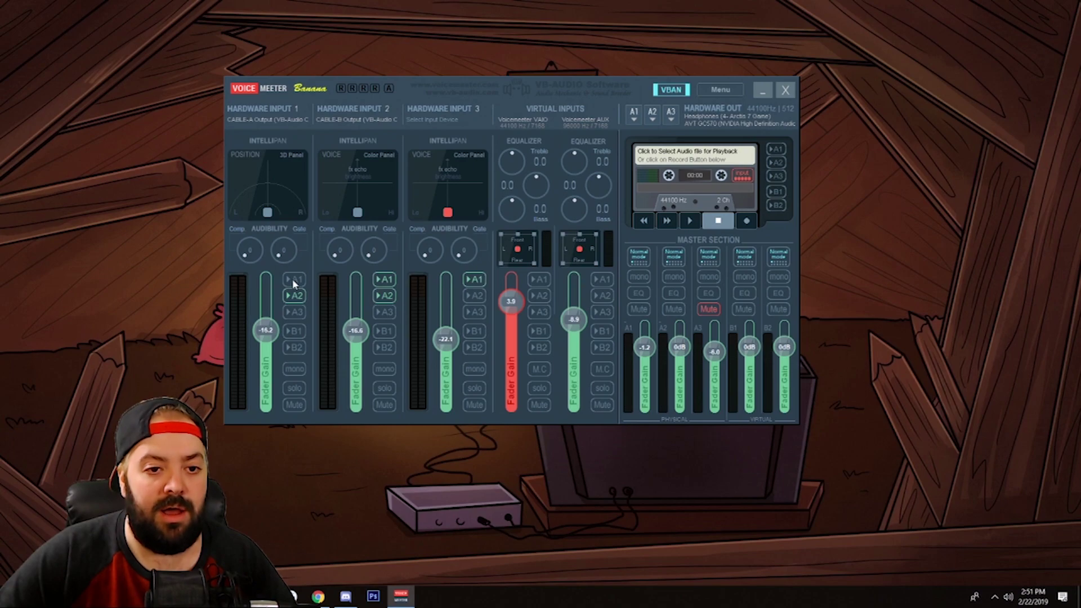
pyautogui.click(293, 278)
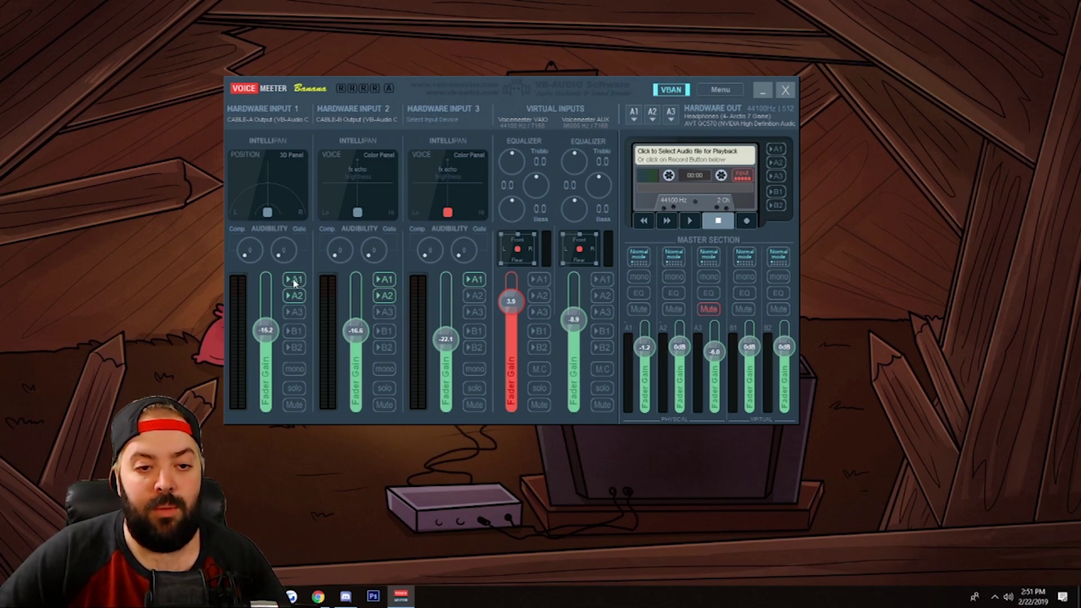
# - View the device options for hardware output A1, and toggle Hardware Input 1's A1 routing off and back on
pyautogui.click(634, 114)
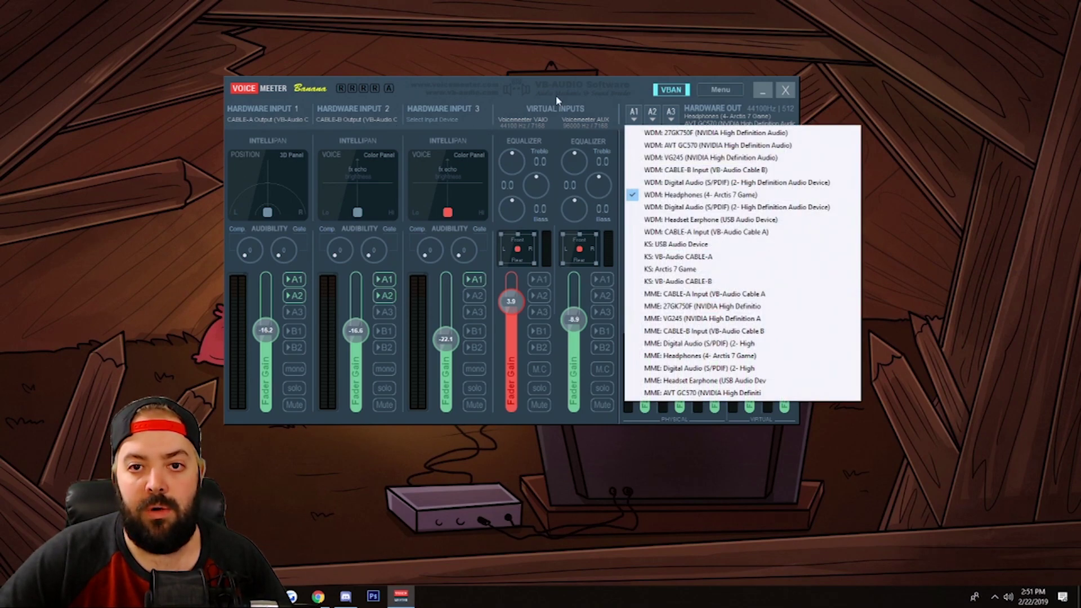
pyautogui.click(474, 117)
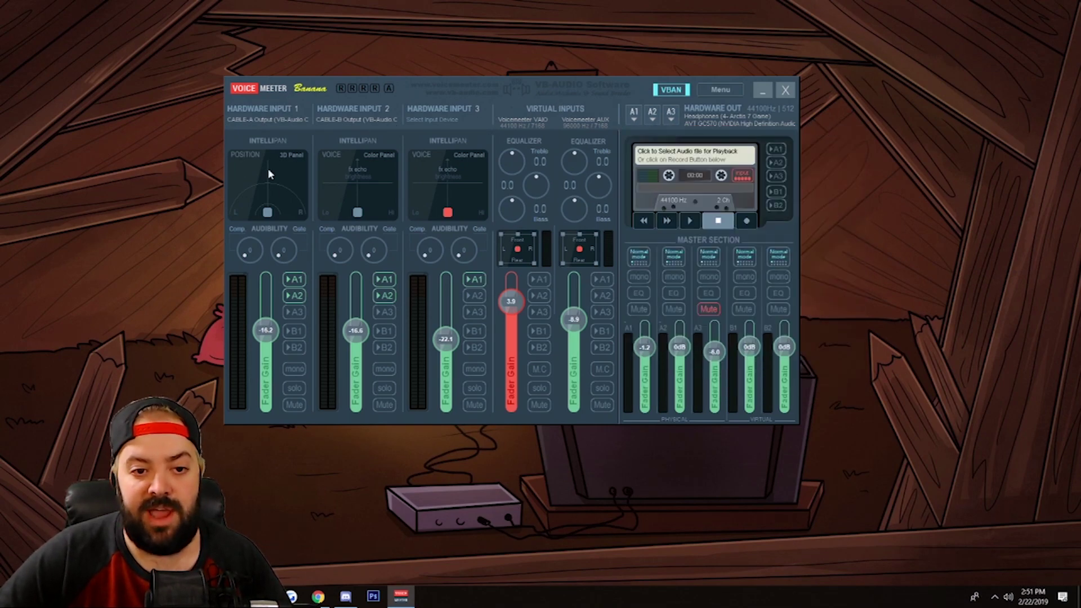
pyautogui.click(295, 296)
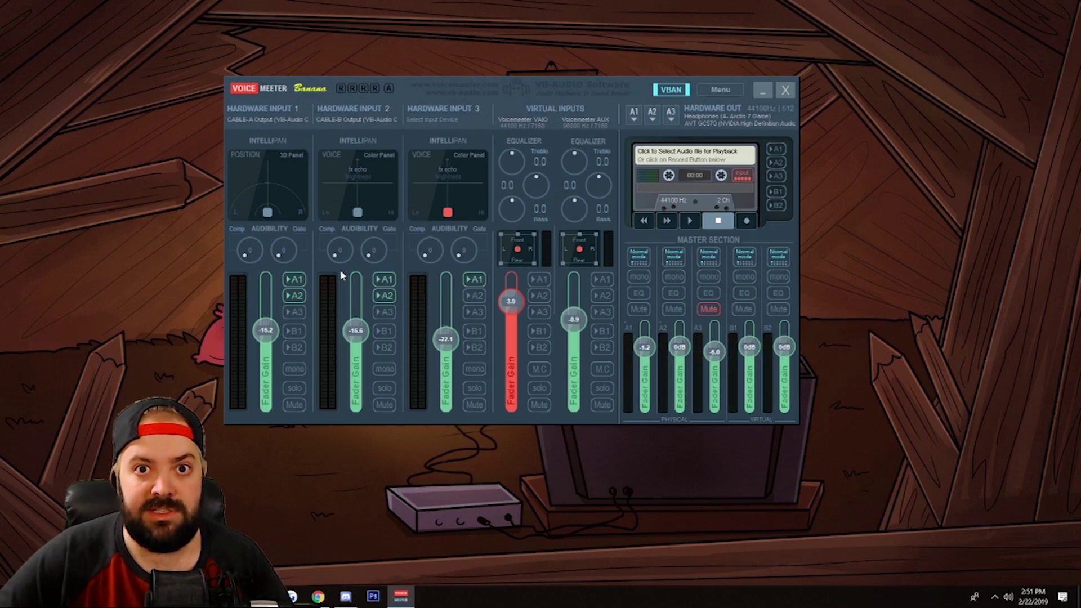
pyautogui.click(295, 280)
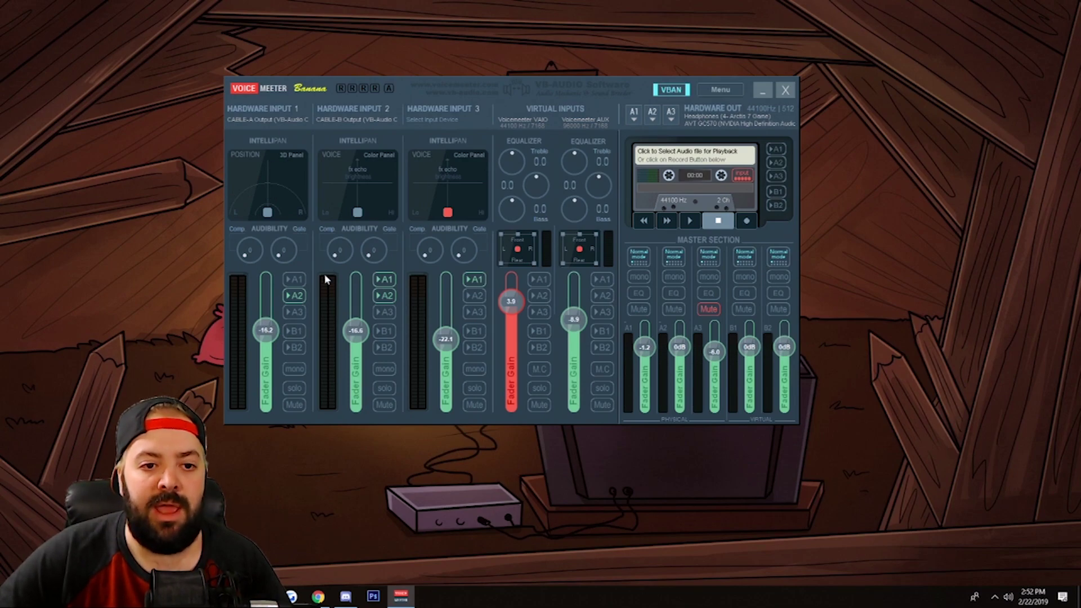
pyautogui.click(297, 279)
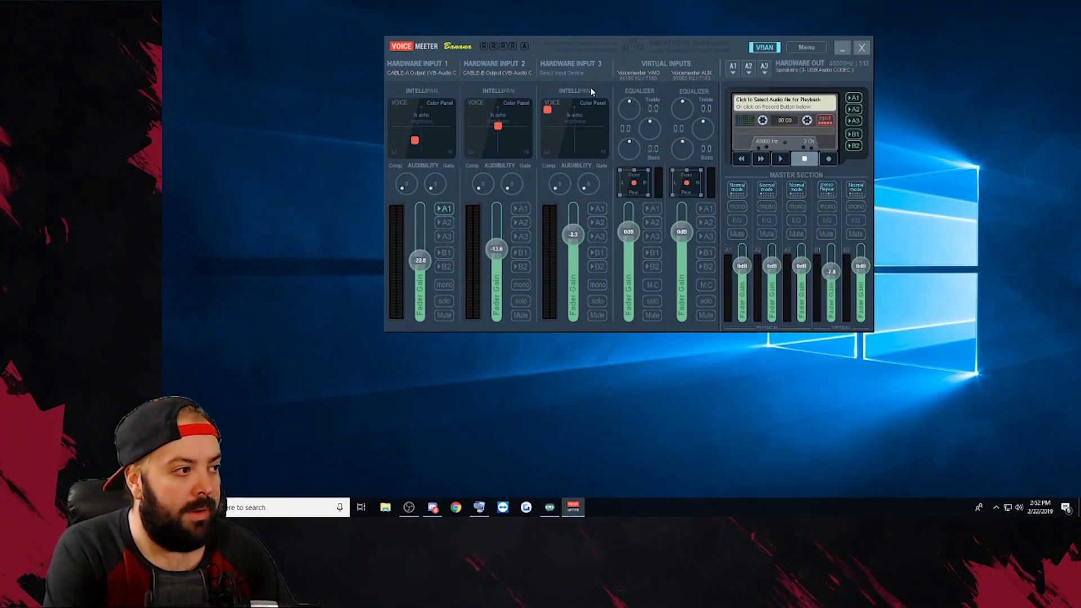
# - On the second PC, inspect the input device options for Hardware Input 1 and Hardware Input 2 in Voicemeeter
pyautogui.click(410, 70)
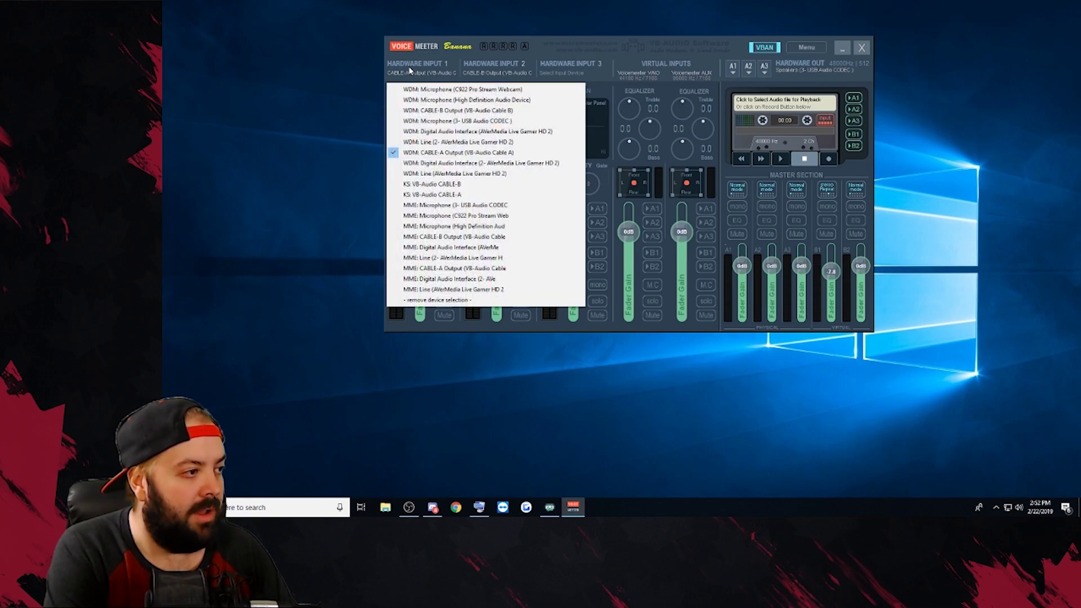
pyautogui.click(487, 70)
pyautogui.click(486, 70)
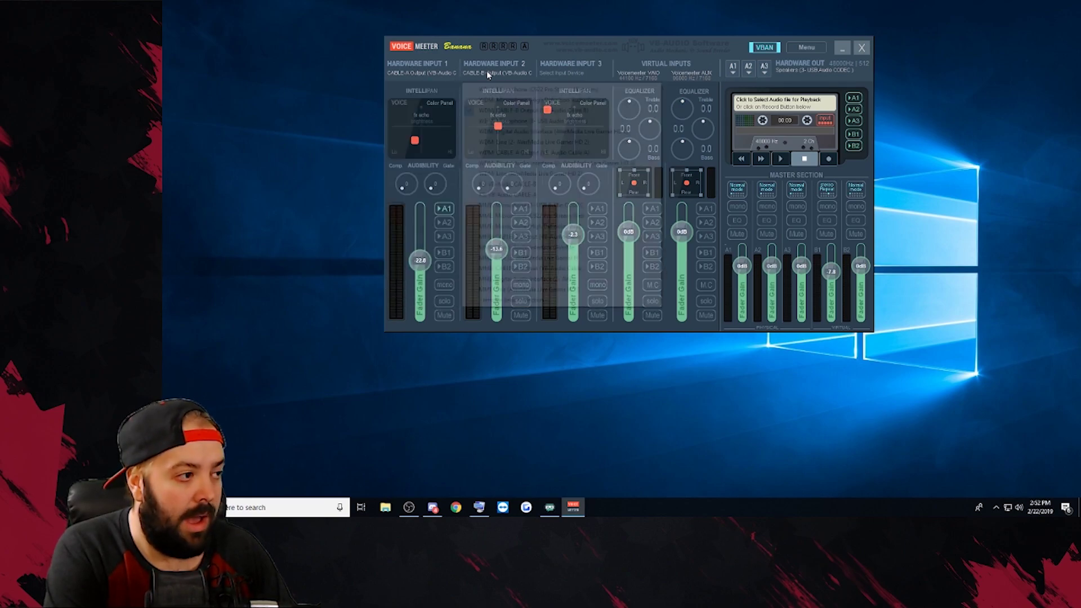
pyautogui.click(487, 70)
pyautogui.click(637, 376)
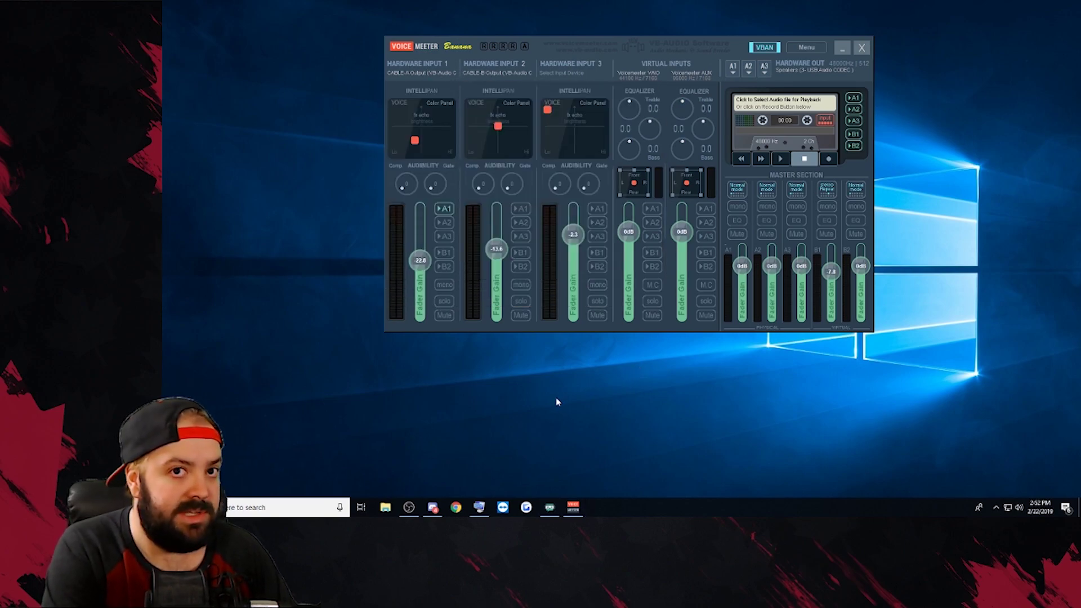
# - On the second PC, open the Windows Sound playback devices, review the default-device options for CABLE-A Input and CABLE-B Input, and close the dialog
pyautogui.rightClick(1018, 508)
pyautogui.click(1011, 490)
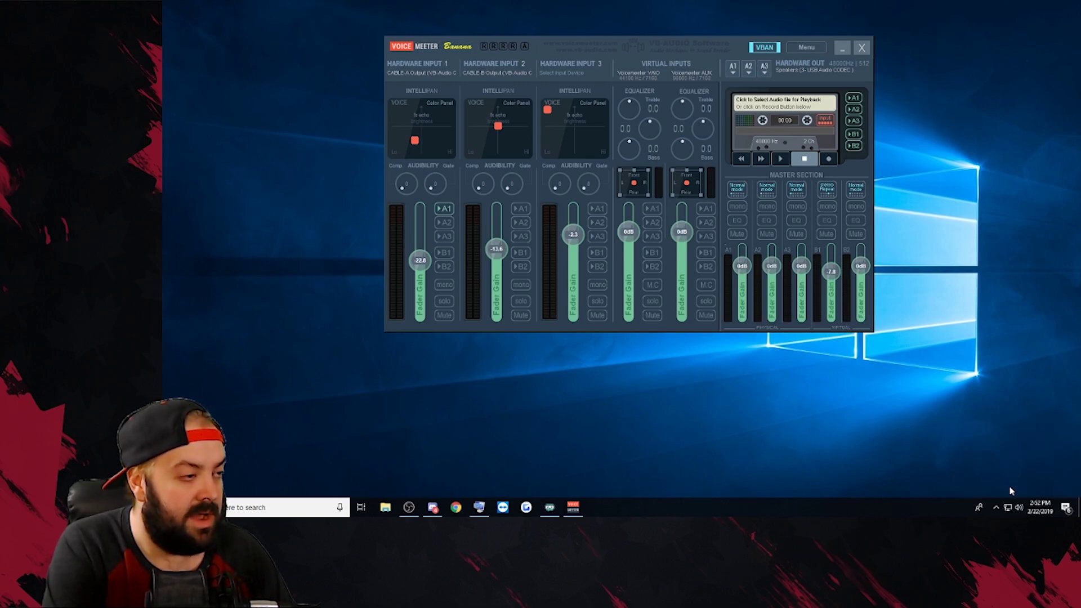
pyautogui.click(257, 99)
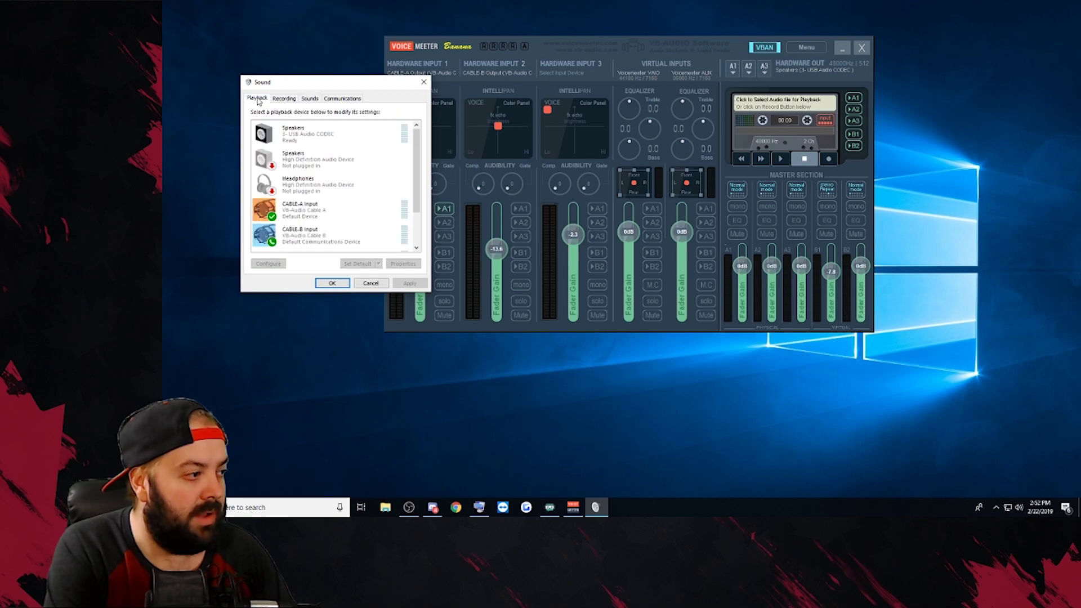
pyautogui.rightClick(325, 206)
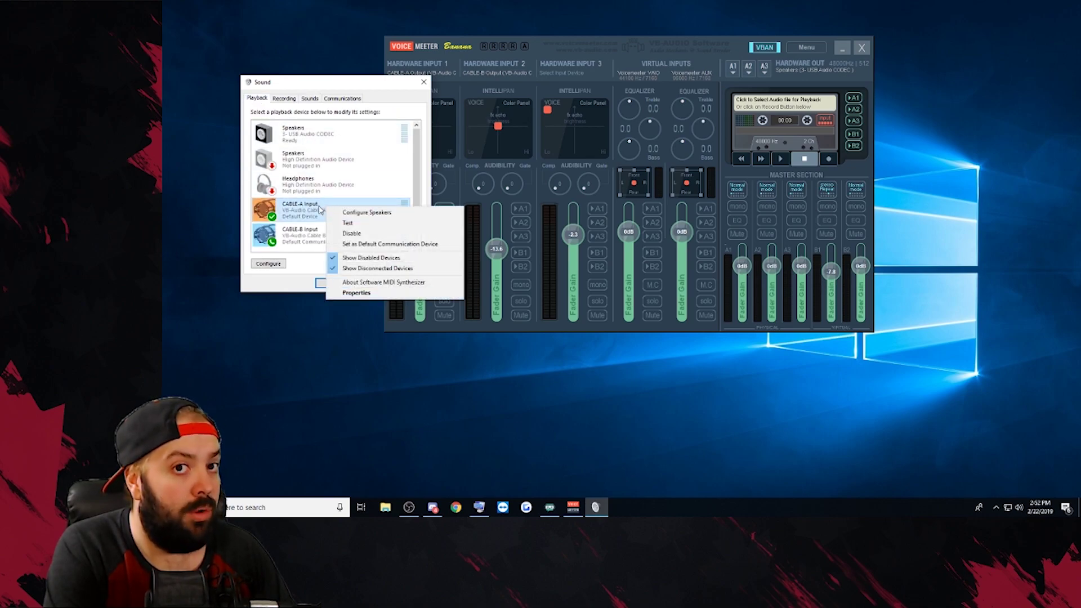
pyautogui.rightClick(292, 236)
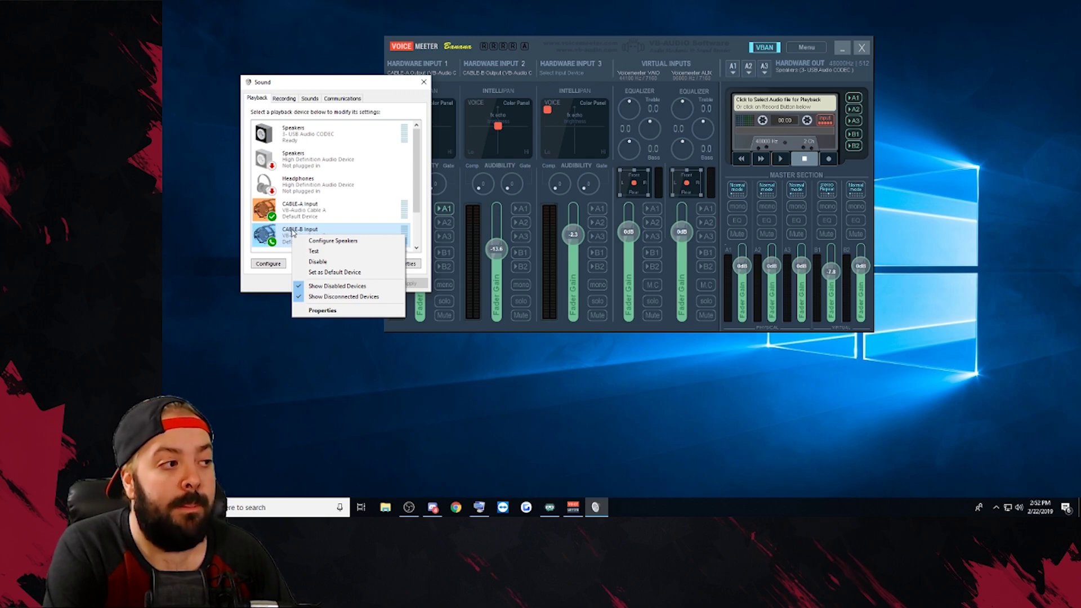
pyautogui.click(424, 82)
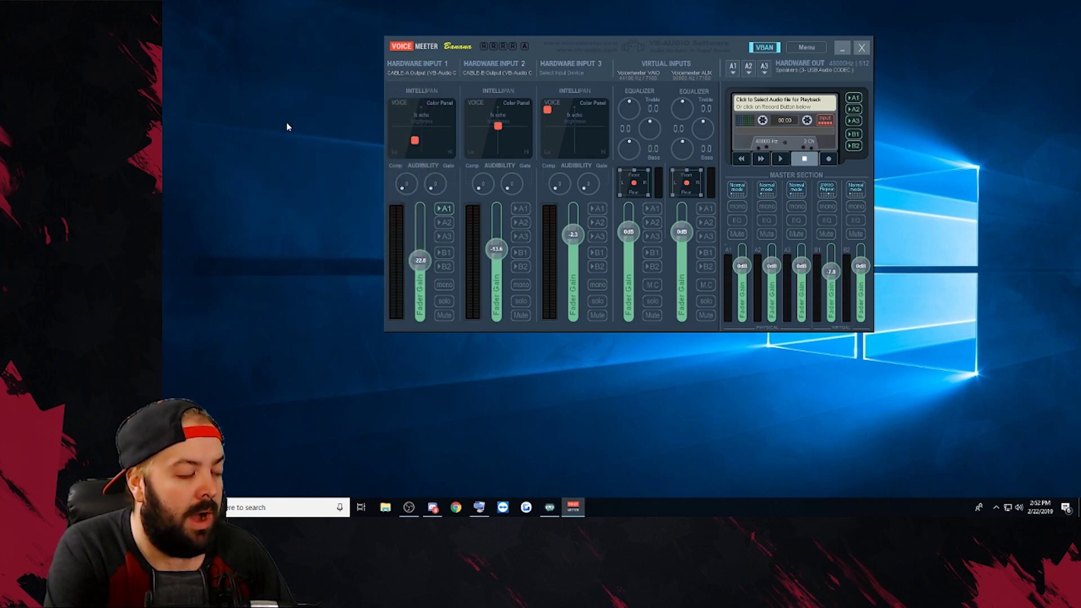
# - Switch to OBS and add the existing DISCORD/CABLE B audio output capture source to Scene 3
pyautogui.hotkey('alt', 'Tab')
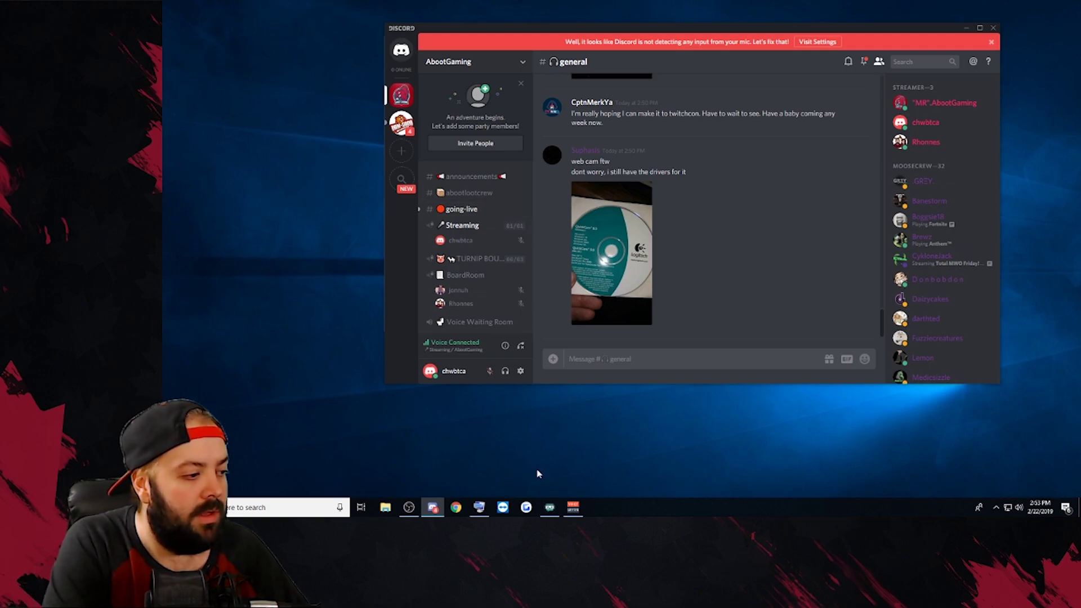
pyautogui.click(409, 506)
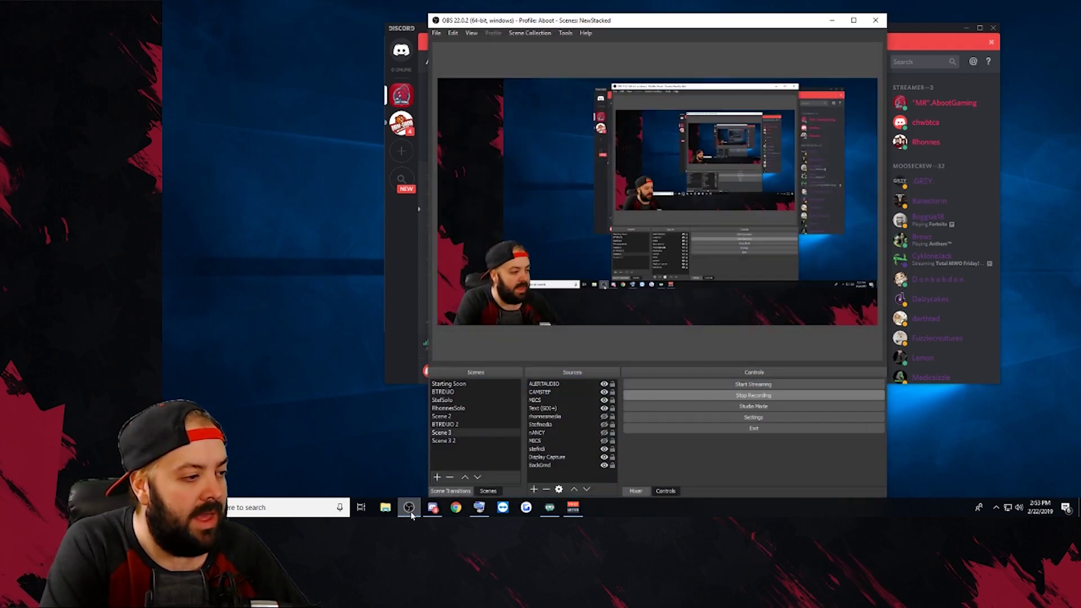
pyautogui.rightClick(559, 437)
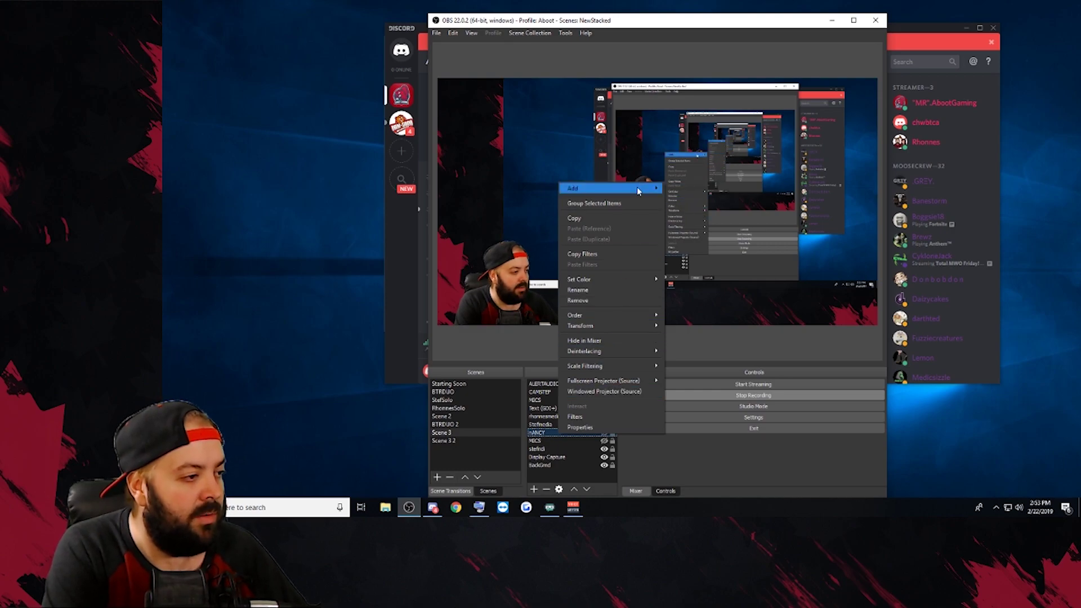
pyautogui.moveTo(642, 190)
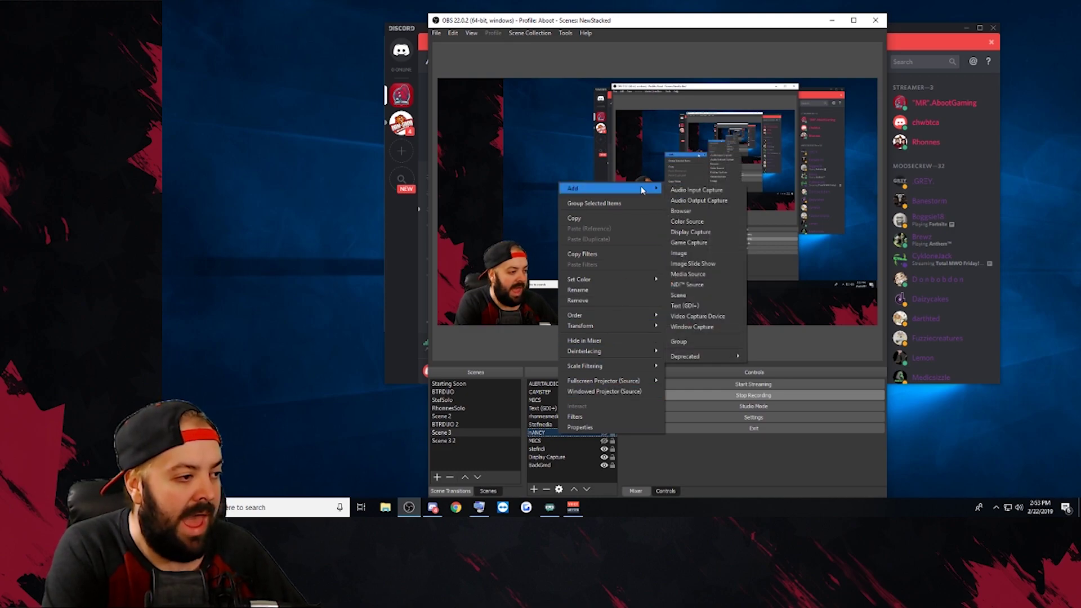
pyautogui.click(707, 202)
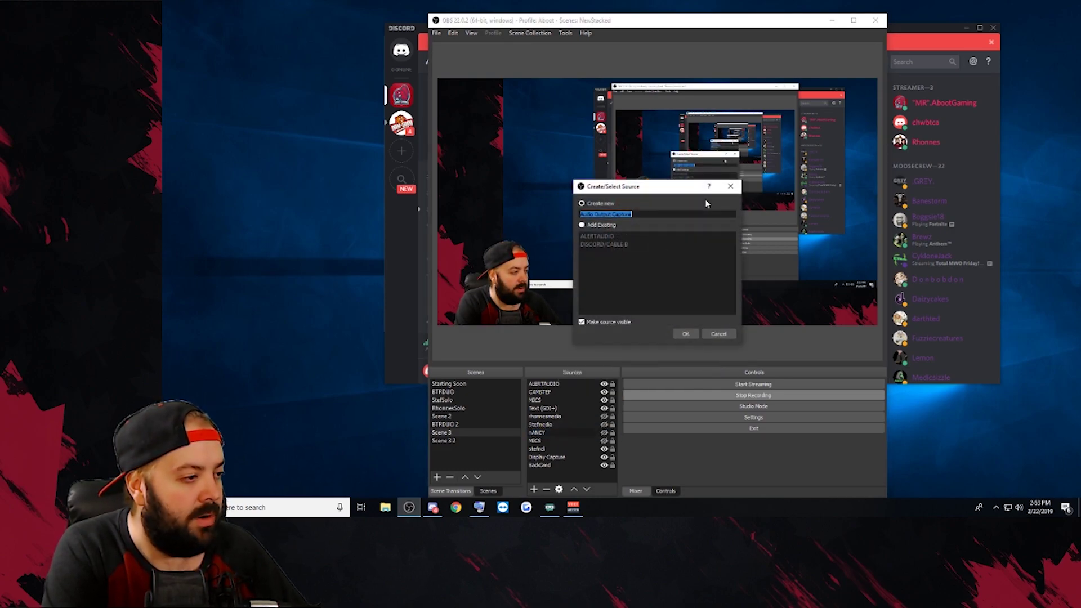
pyautogui.click(591, 226)
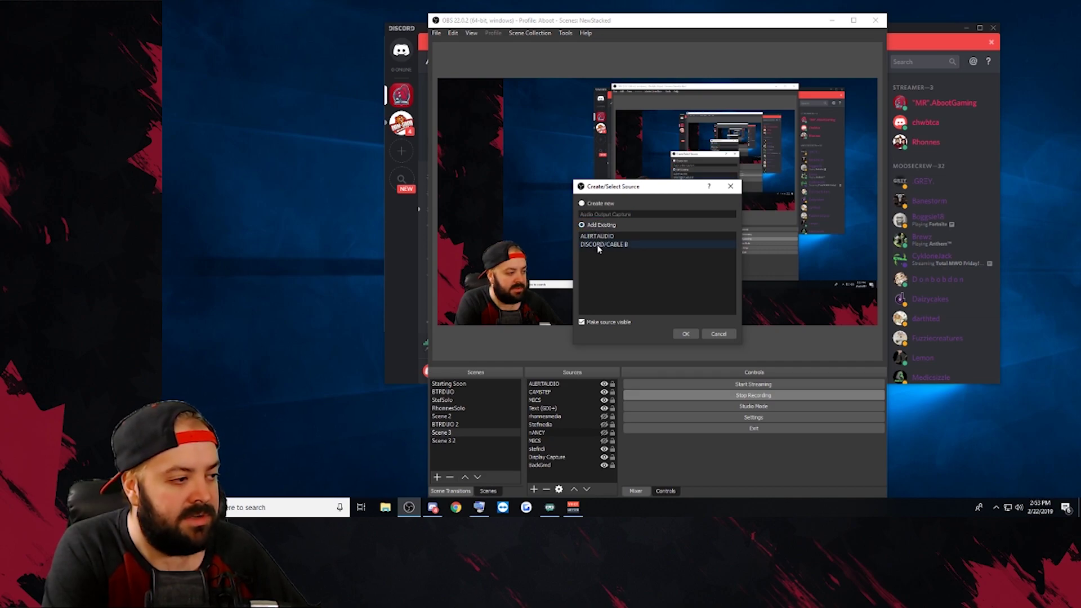
pyautogui.click(600, 248)
# - Switch to Discord, check the output device in its Voice & Video settings, and minimize the window
pyautogui.hotkey('alt', 'Tab')
pyautogui.click(514, 369)
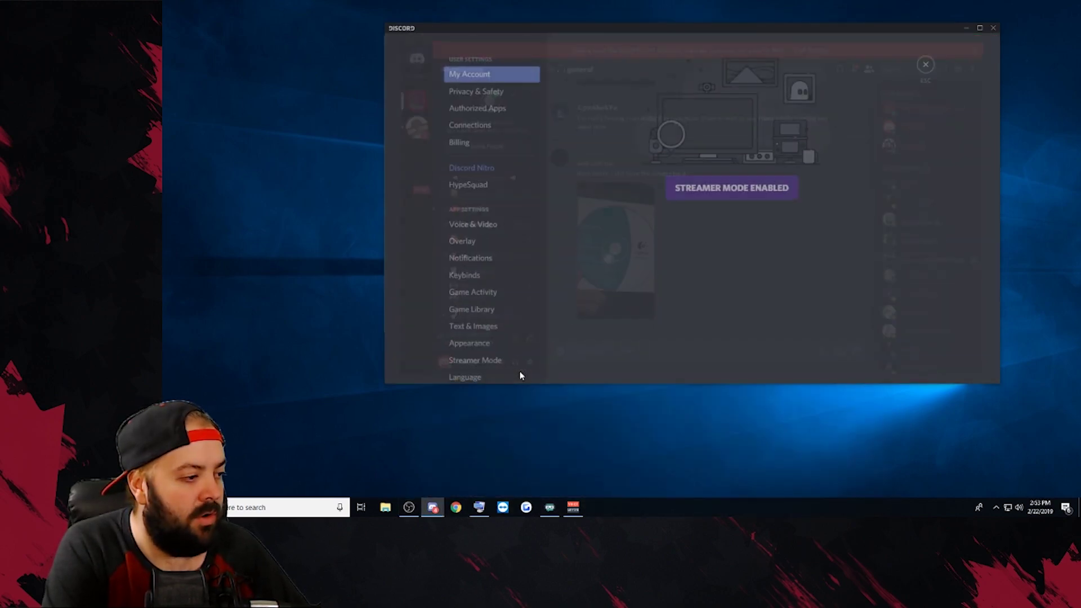
pyautogui.click(501, 224)
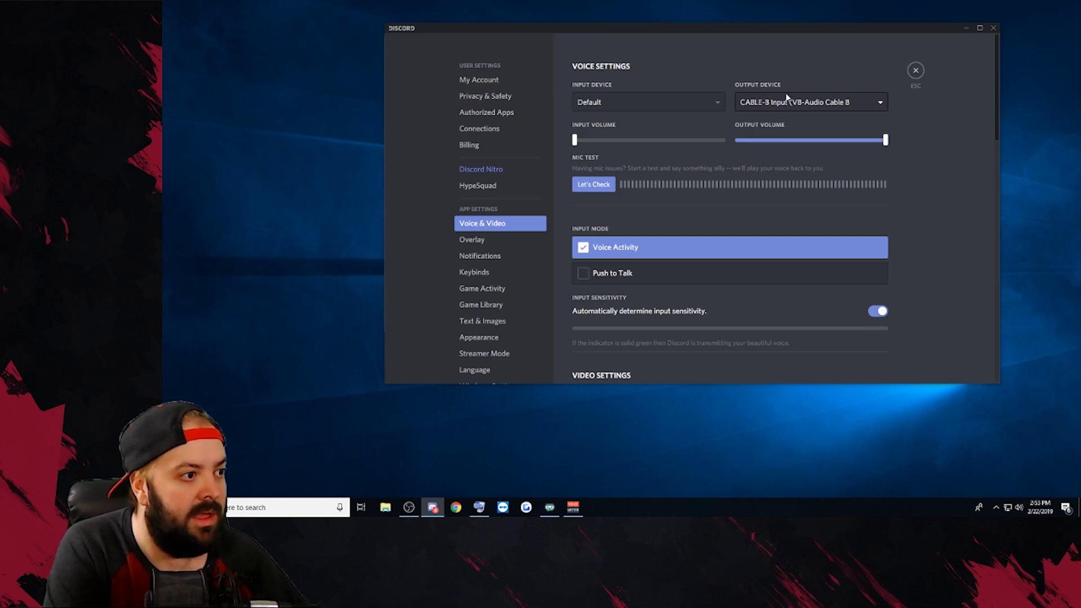
pyautogui.click(916, 70)
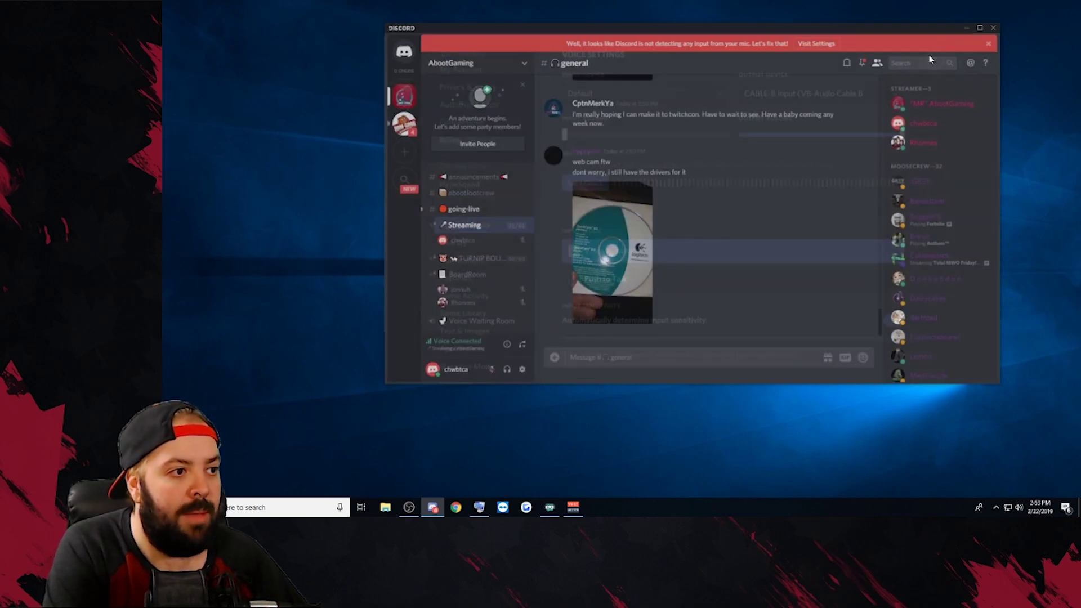
pyautogui.click(966, 27)
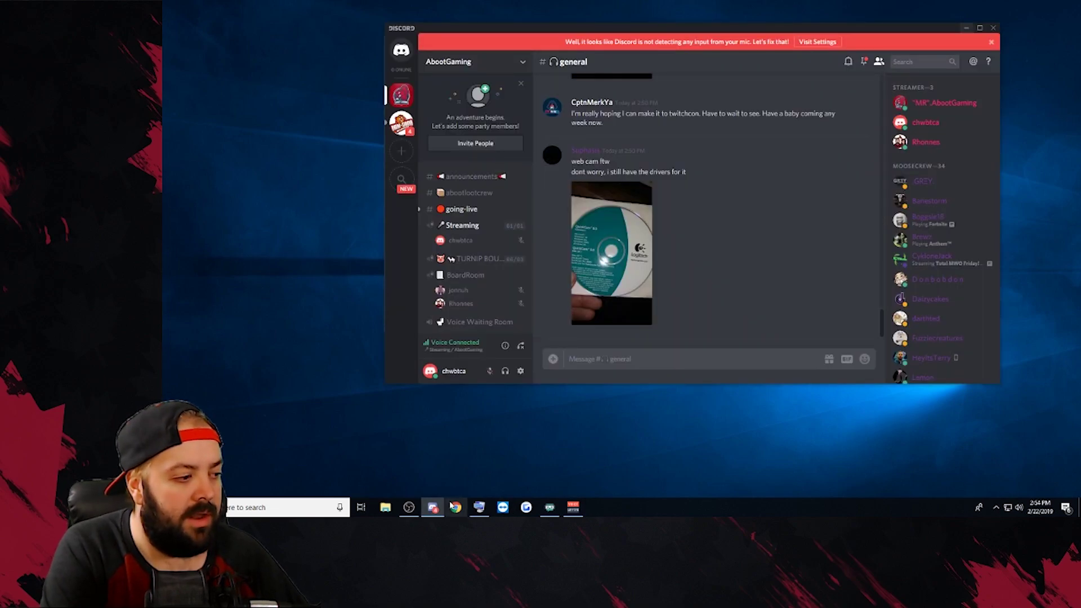
# - Switch to OBS, check which audio device the DISCORD/CABLE B source captures, and close its properties
pyautogui.click(409, 507)
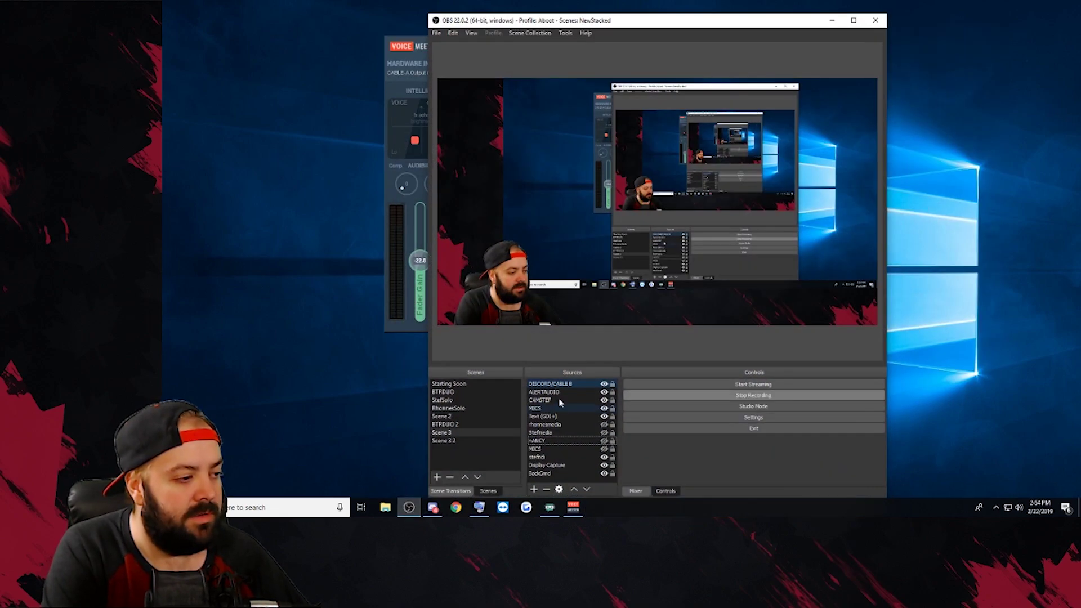
pyautogui.rightClick(580, 384)
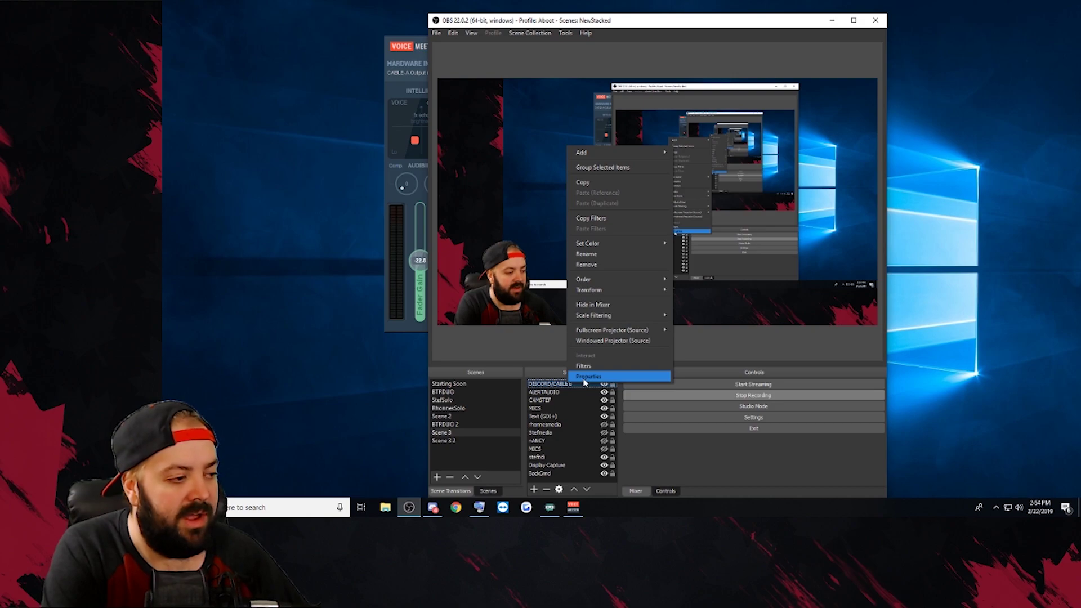
pyautogui.click(585, 380)
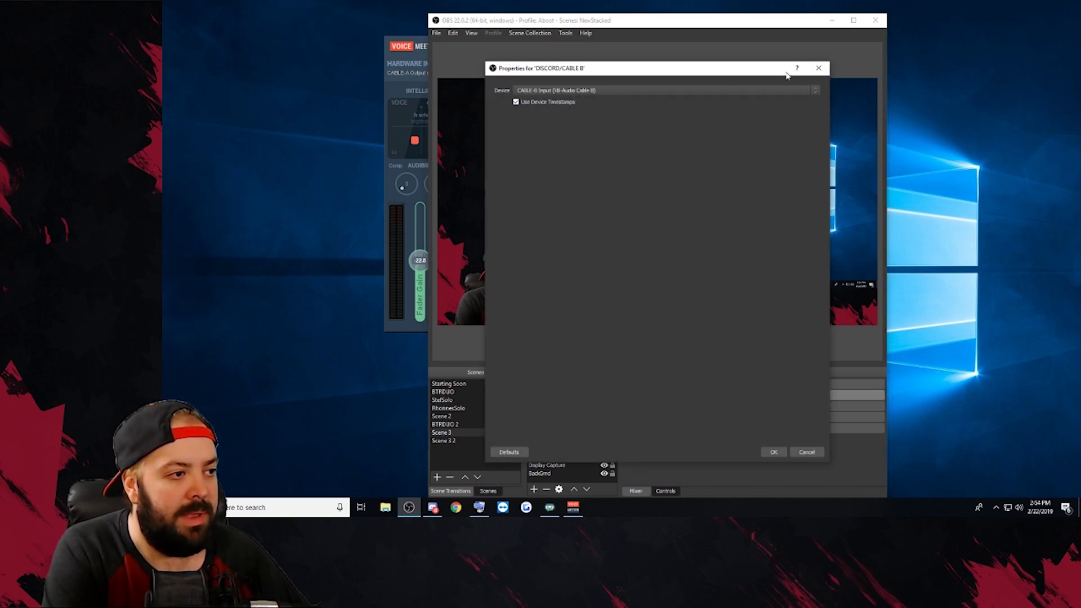
pyautogui.click(818, 68)
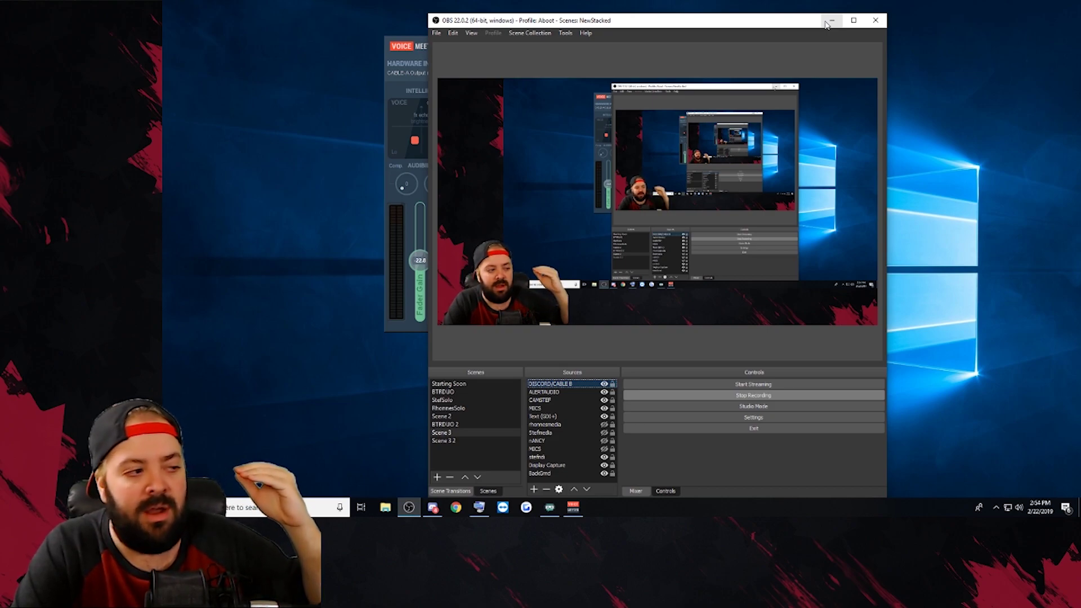
# - Hide the DISCORD/CABLE B source and show it again, and minimize OBS to return to Voicemeeter
pyautogui.click(604, 385)
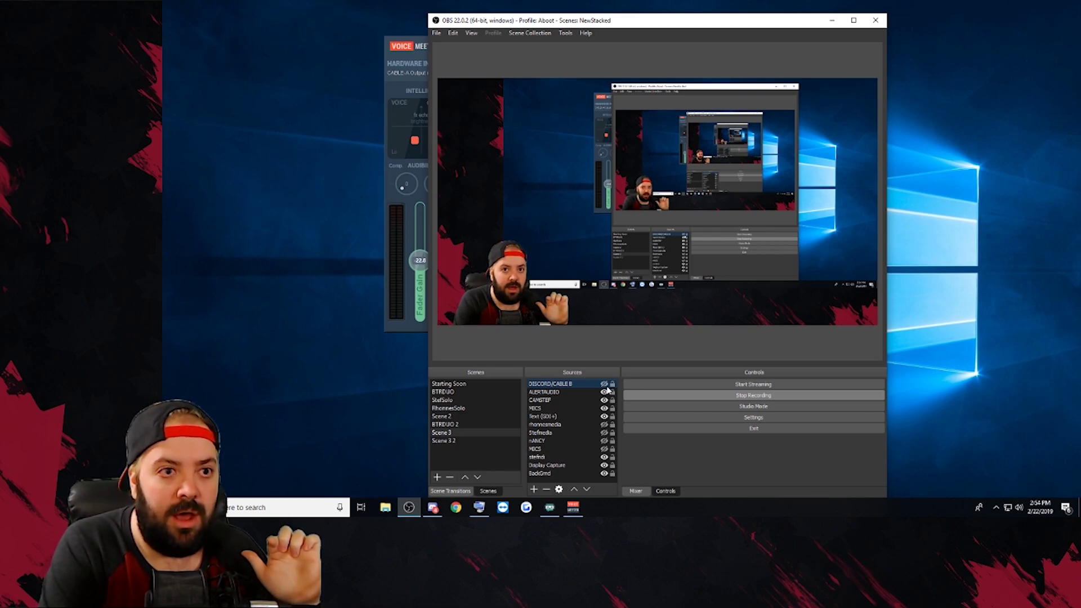
pyautogui.click(587, 392)
pyautogui.click(600, 385)
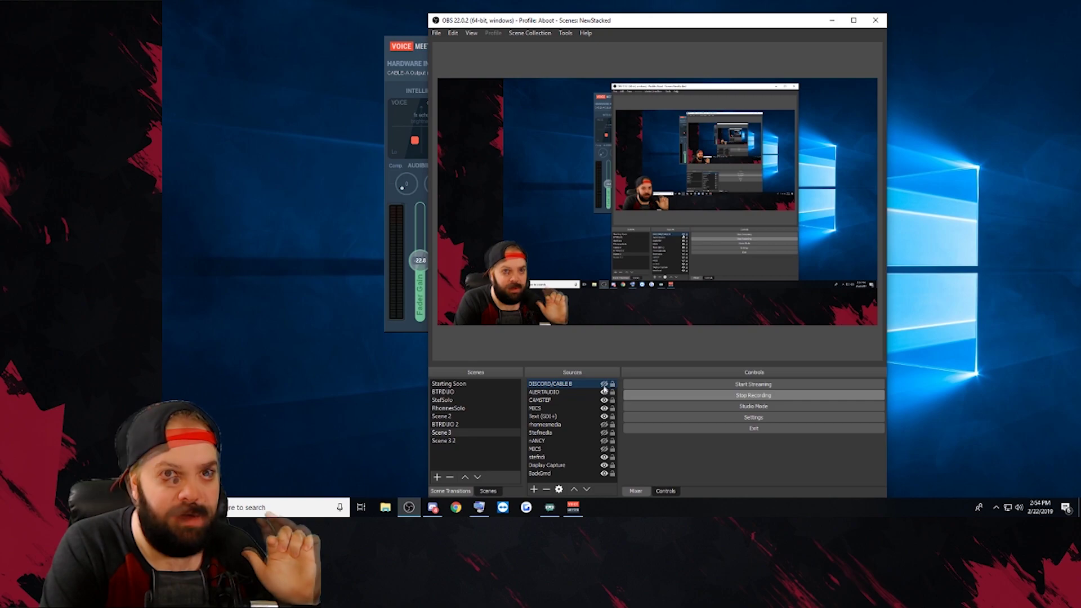
pyautogui.click(604, 387)
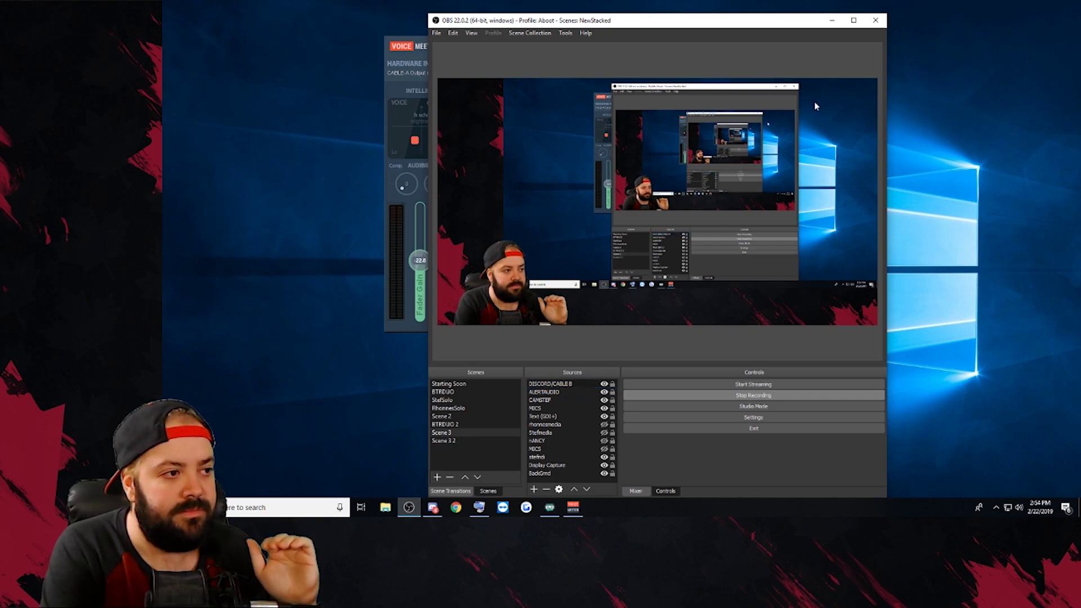
pyautogui.click(831, 22)
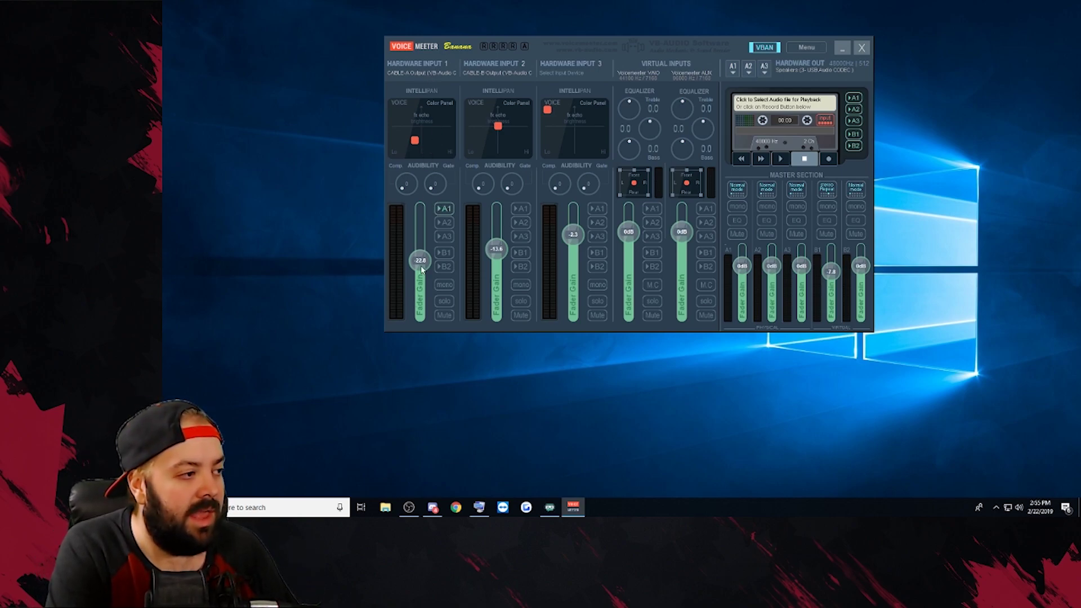
# - Check Hardware Input 1's A1 routing and select WDM: Speakers (3- USB Audio CODEC) as hardware output A1
pyautogui.click(443, 209)
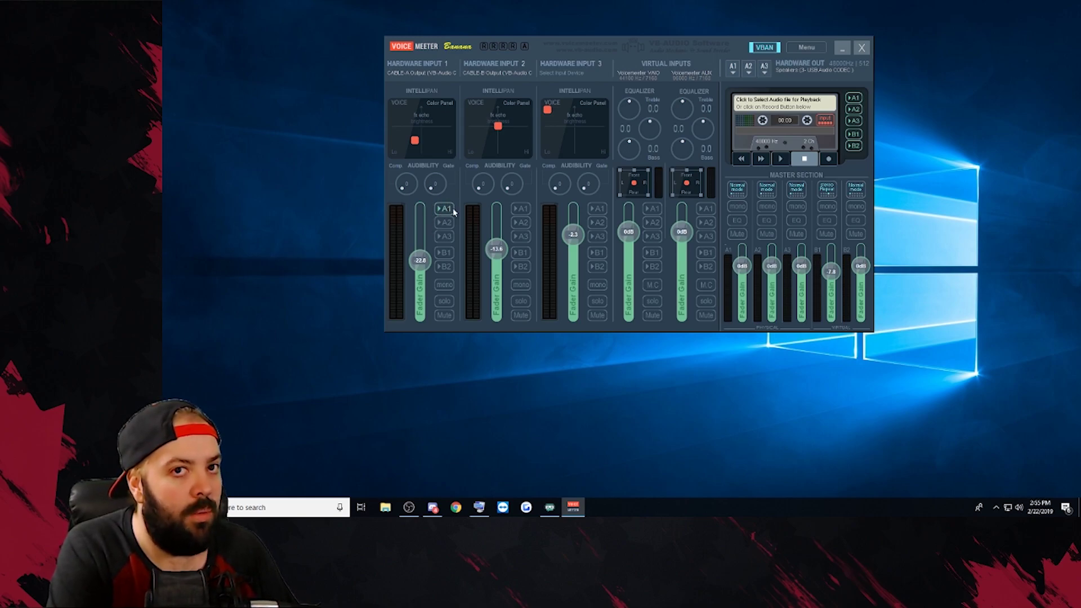
pyautogui.click(732, 69)
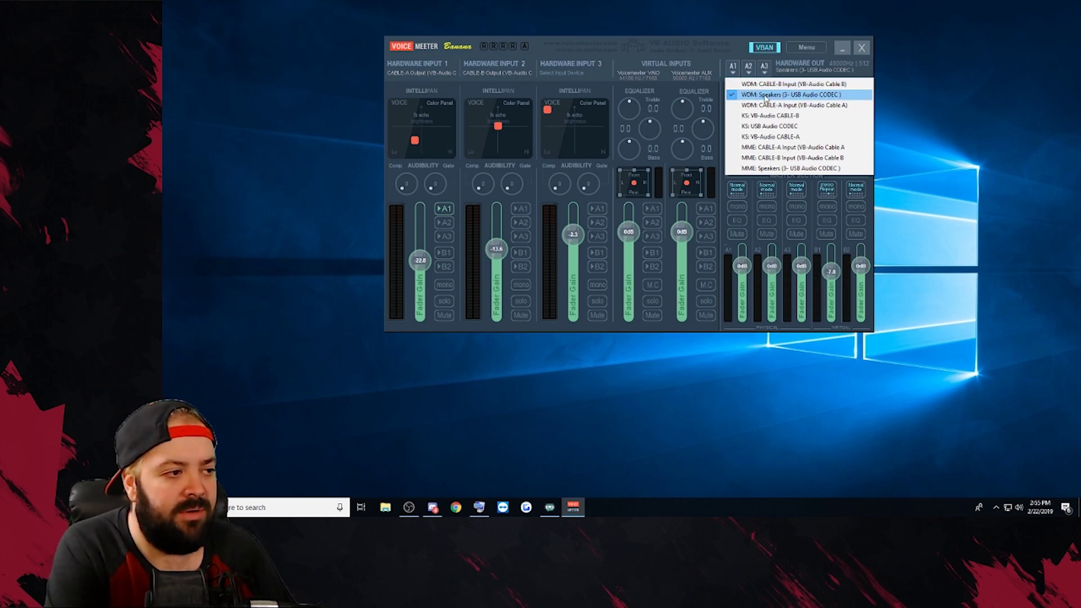
pyautogui.click(766, 95)
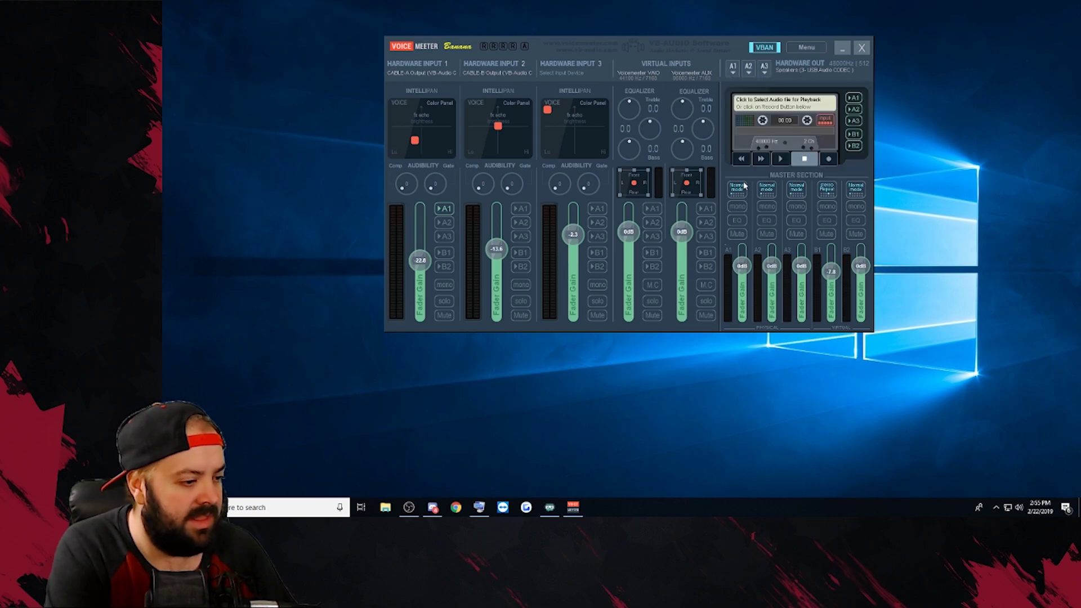
# - Switch to OBS and remove the ALERTAUDIO source from Scene 3, confirming the removal
pyautogui.click(409, 507)
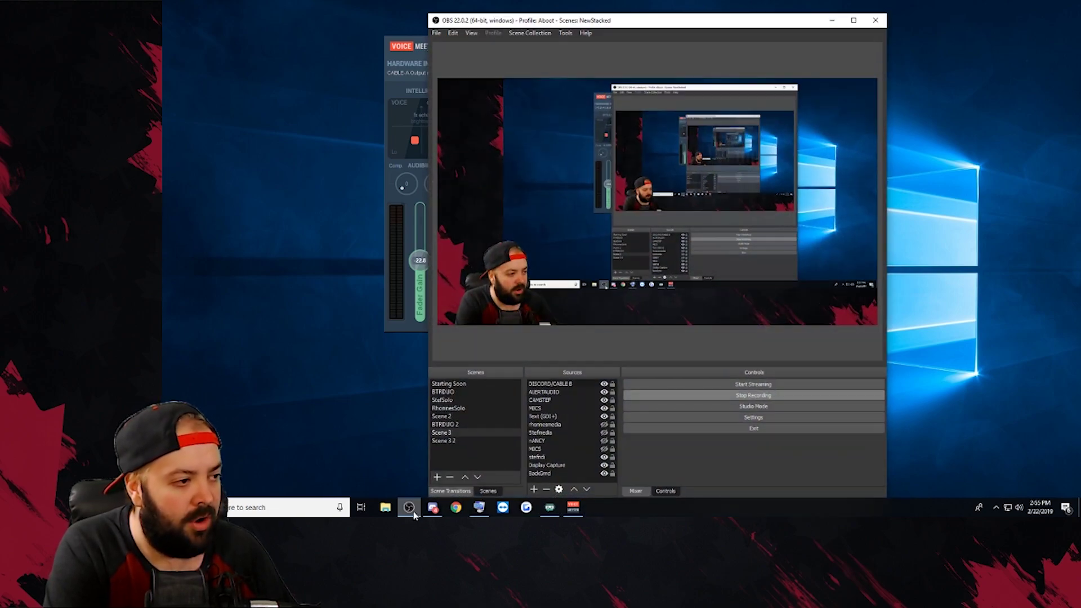
pyautogui.rightClick(564, 392)
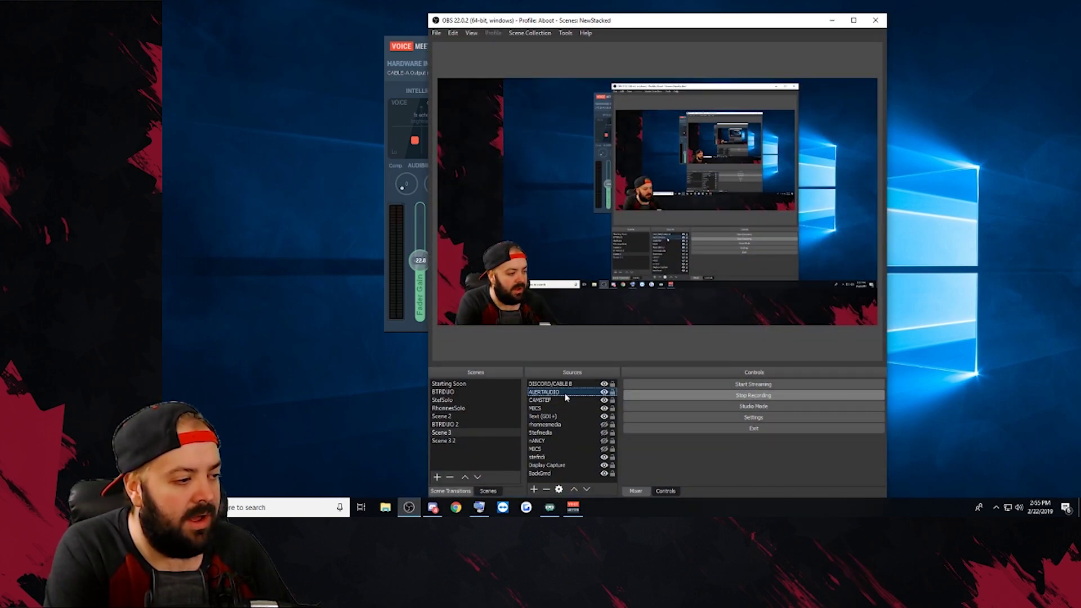
pyautogui.click(546, 489)
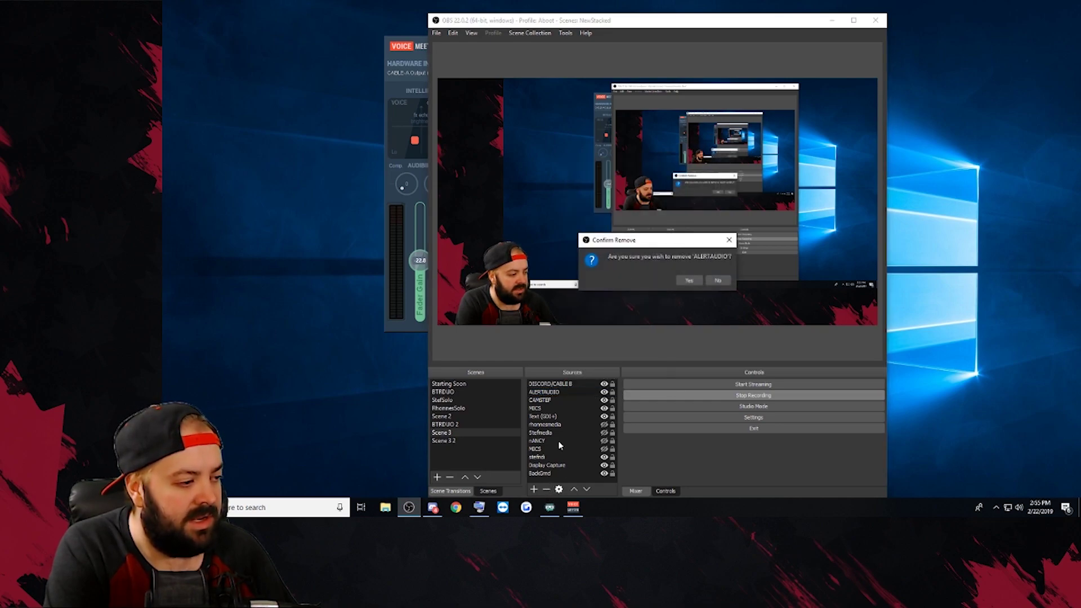
pyautogui.click(688, 278)
# - Add the existing ALERTAUDIO audio output capture source back to Scene 3
pyautogui.rightClick(561, 399)
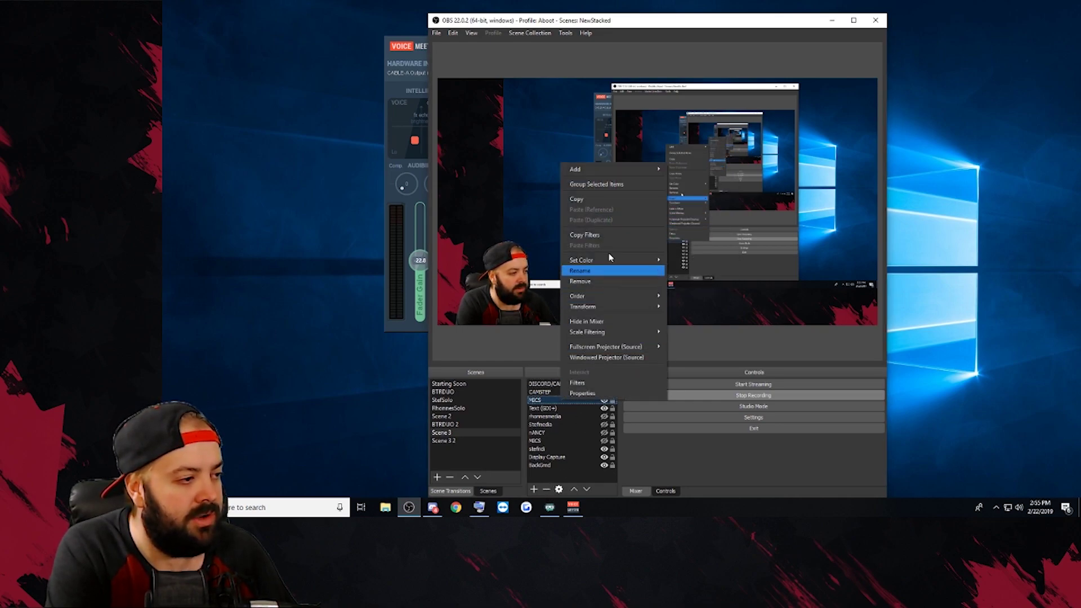
pyautogui.moveTo(611, 173)
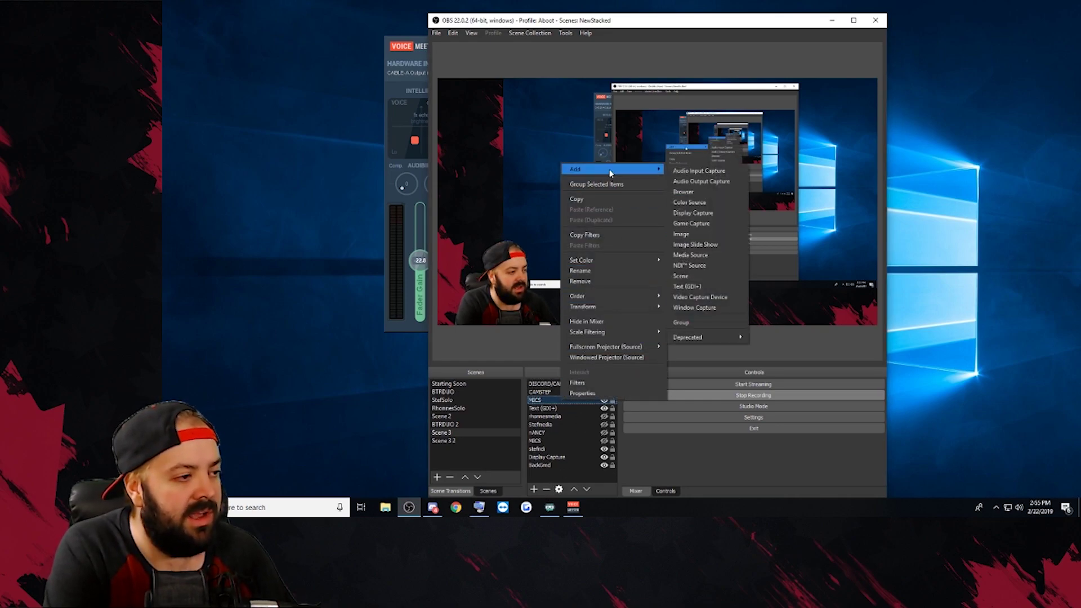
pyautogui.click(682, 182)
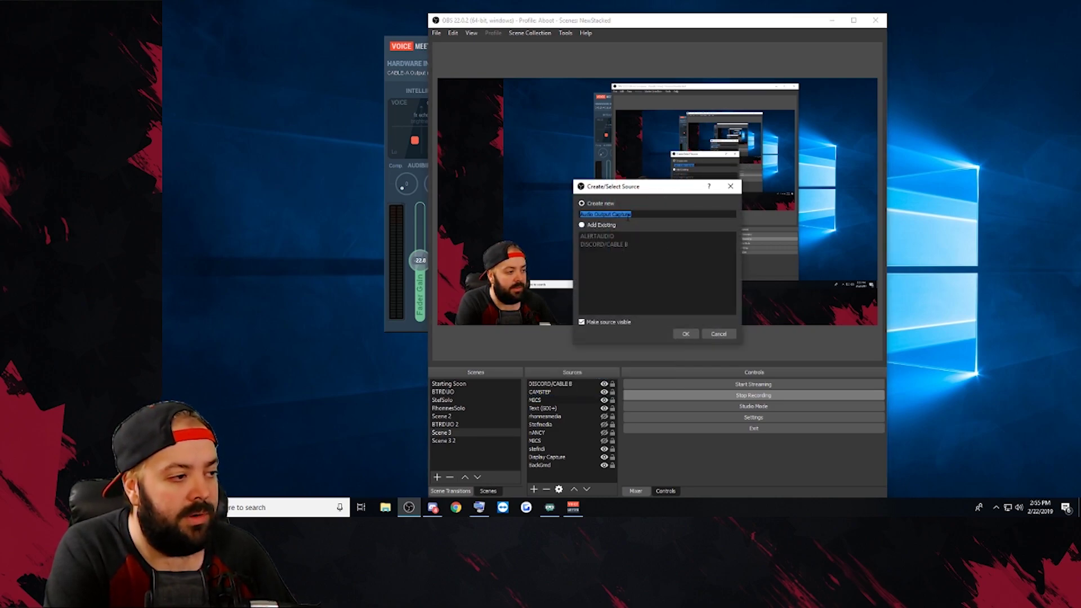
pyautogui.click(581, 225)
pyautogui.click(595, 237)
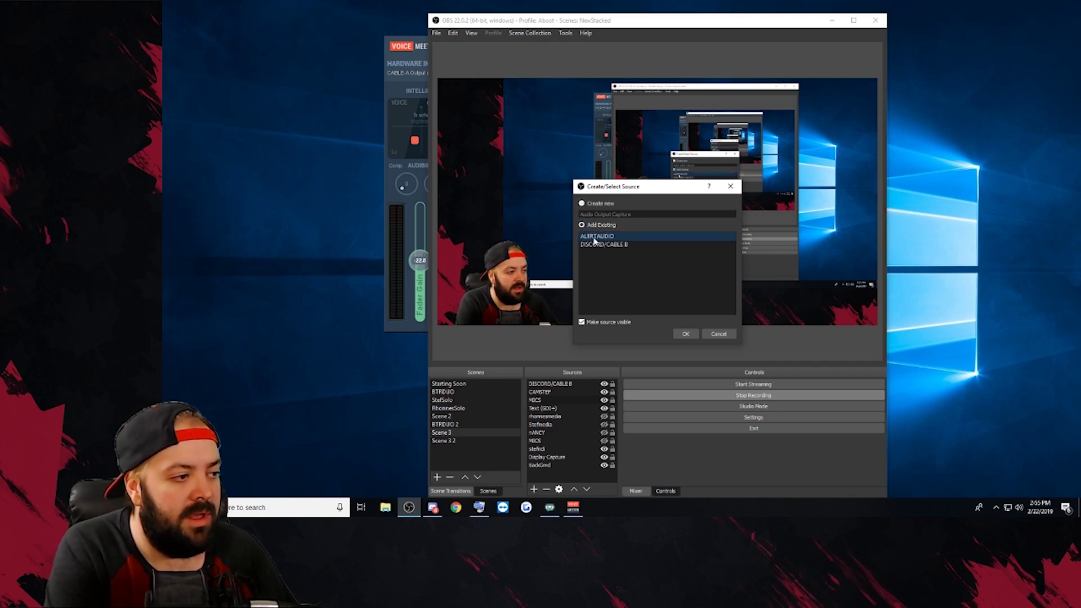
pyautogui.click(682, 334)
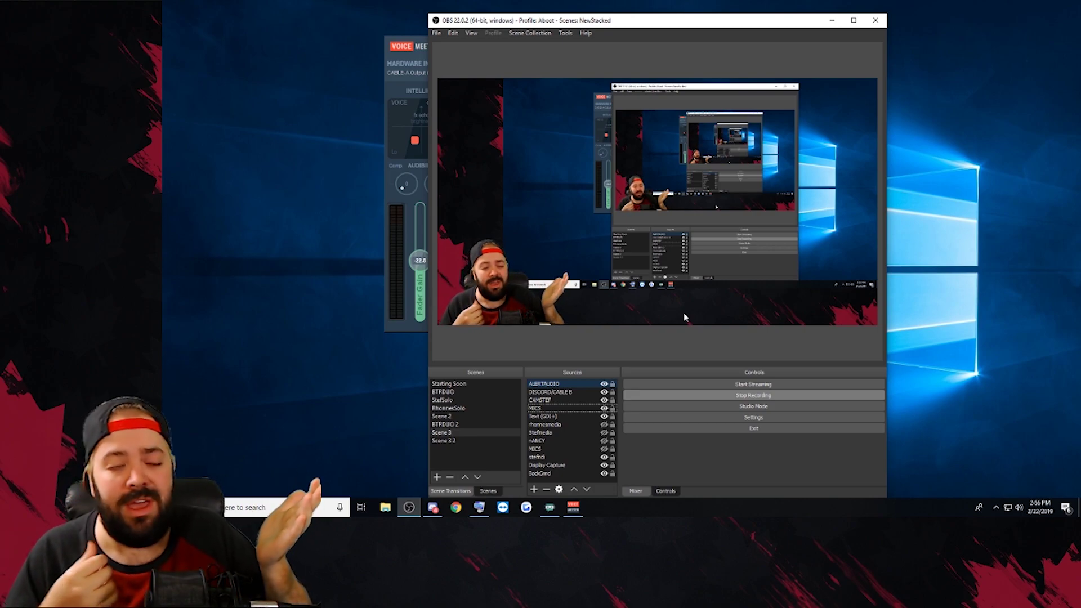
# - Check which audio device the ALERTAUDIO source captures, close its properties, and minimize OBS to return to Voicemeeter
pyautogui.rightClick(548, 384)
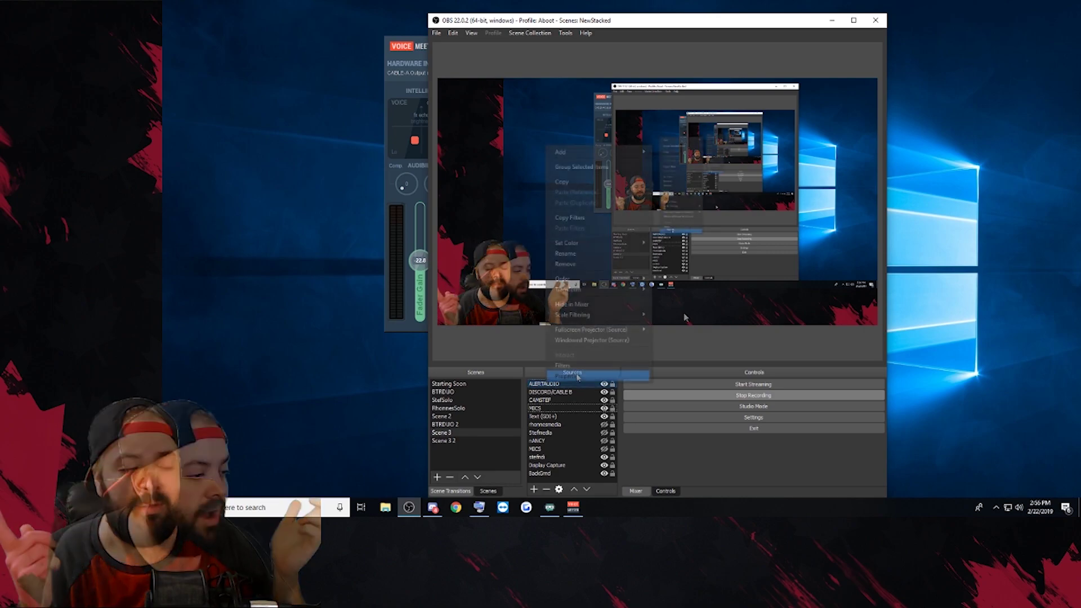
pyautogui.click(578, 377)
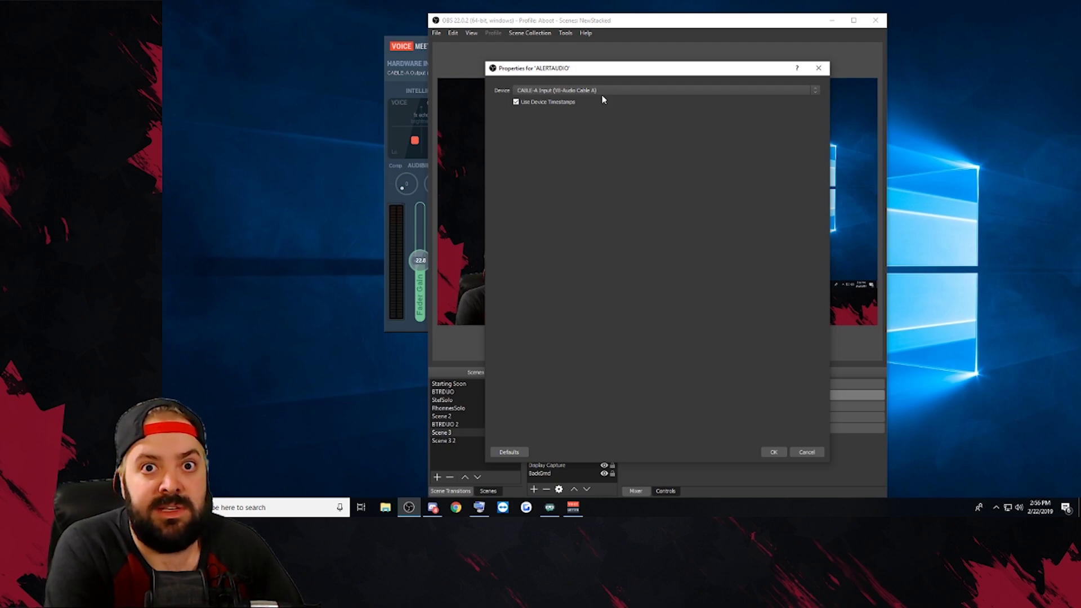
pyautogui.click(819, 67)
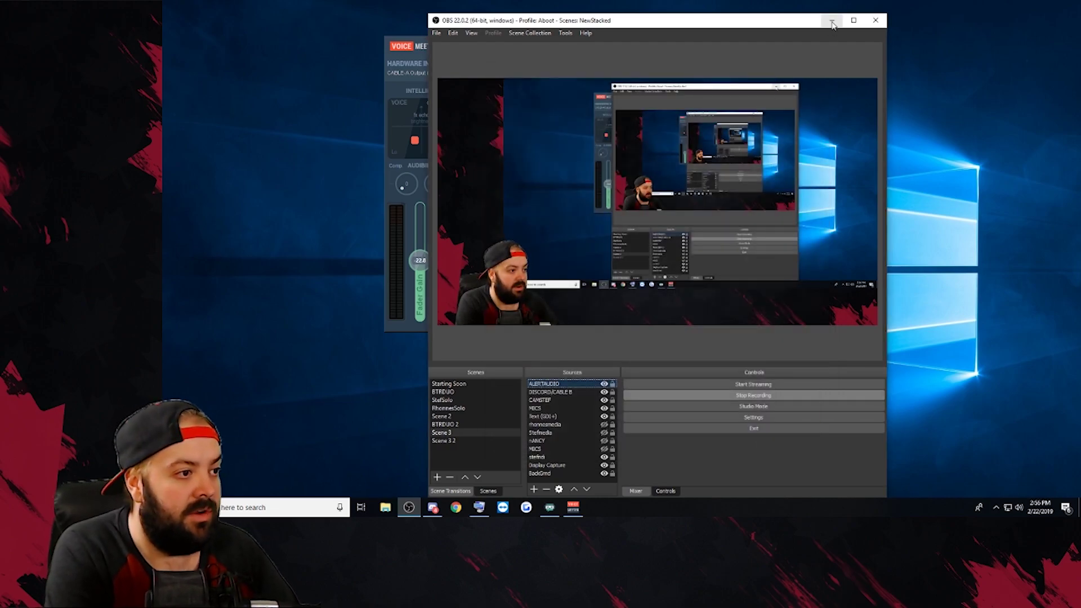
pyautogui.click(832, 21)
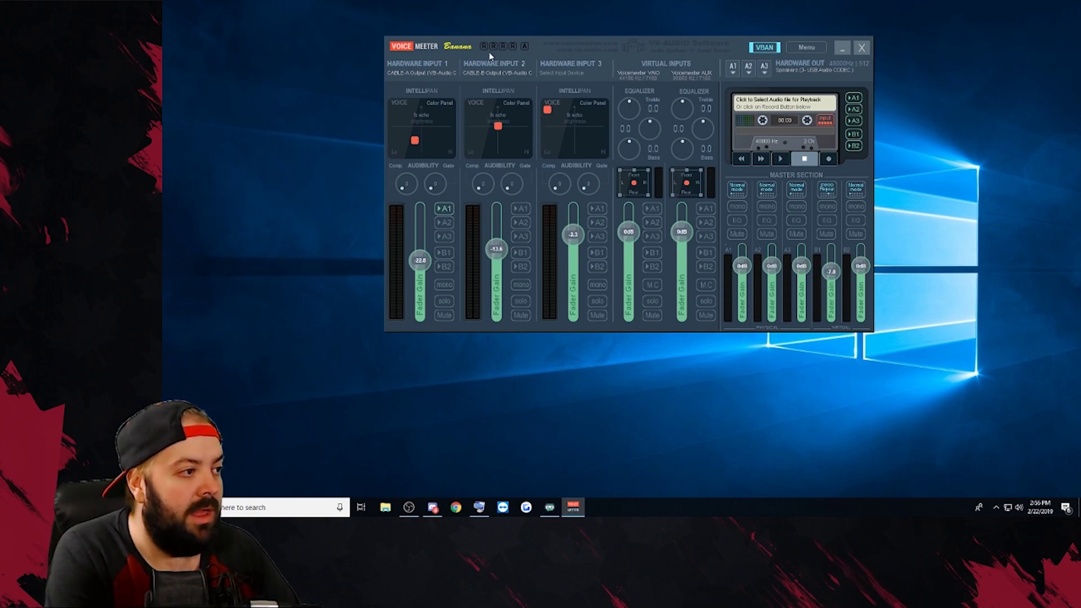